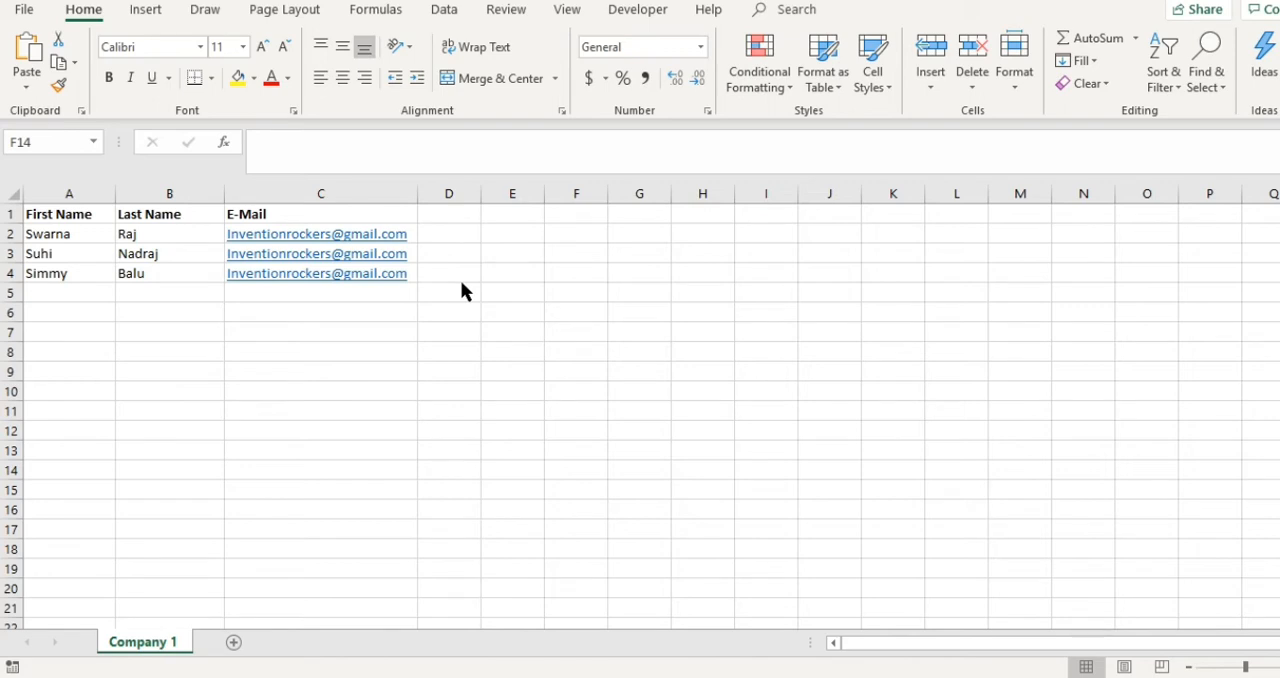
click(448, 212)
drag(448, 212, 466, 306)
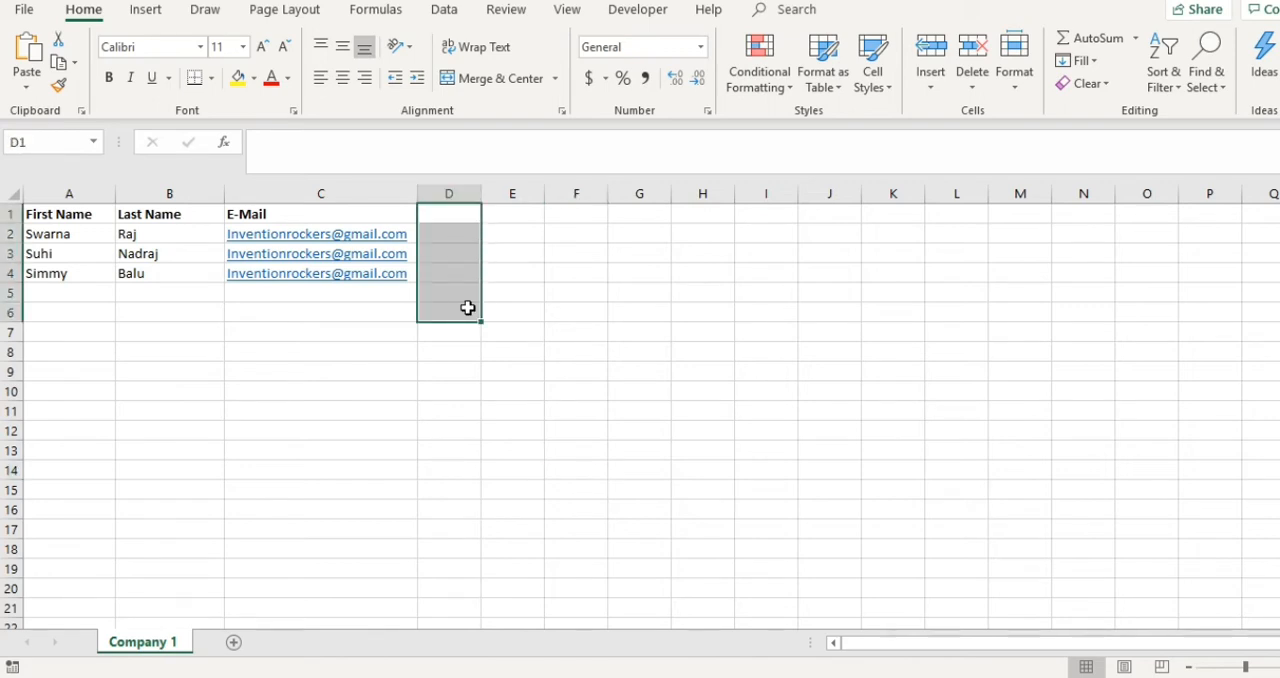
click(456, 236)
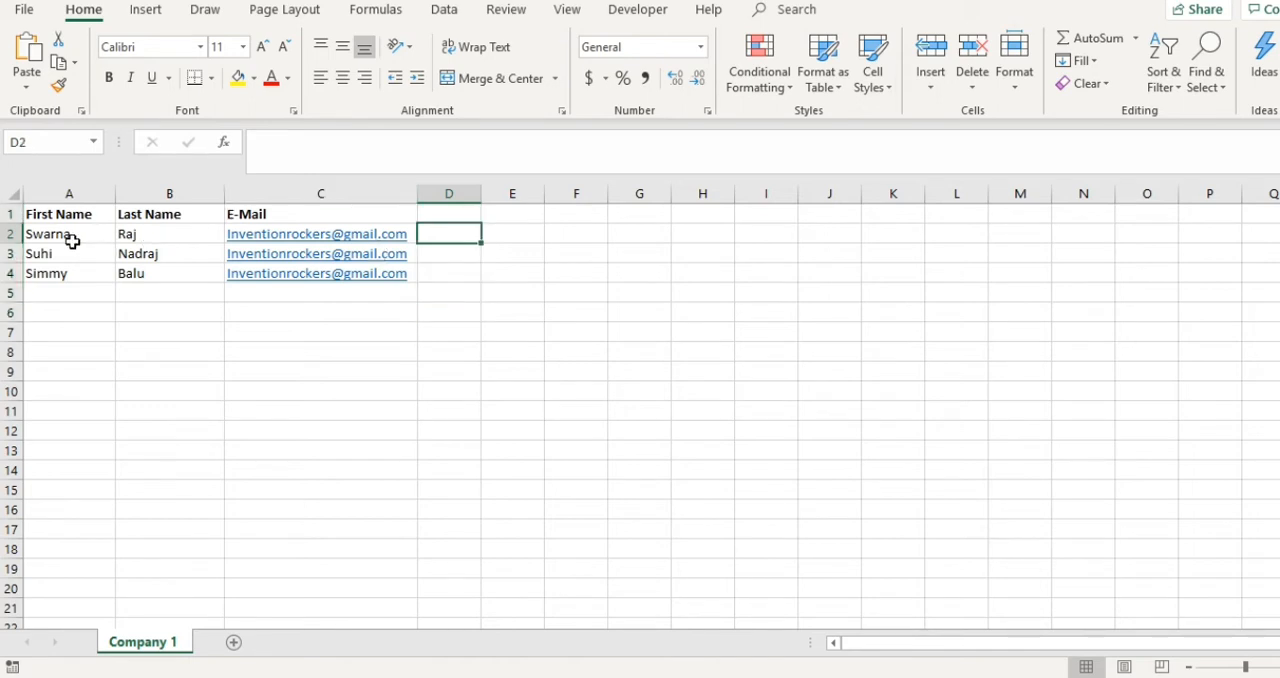
click(459, 253)
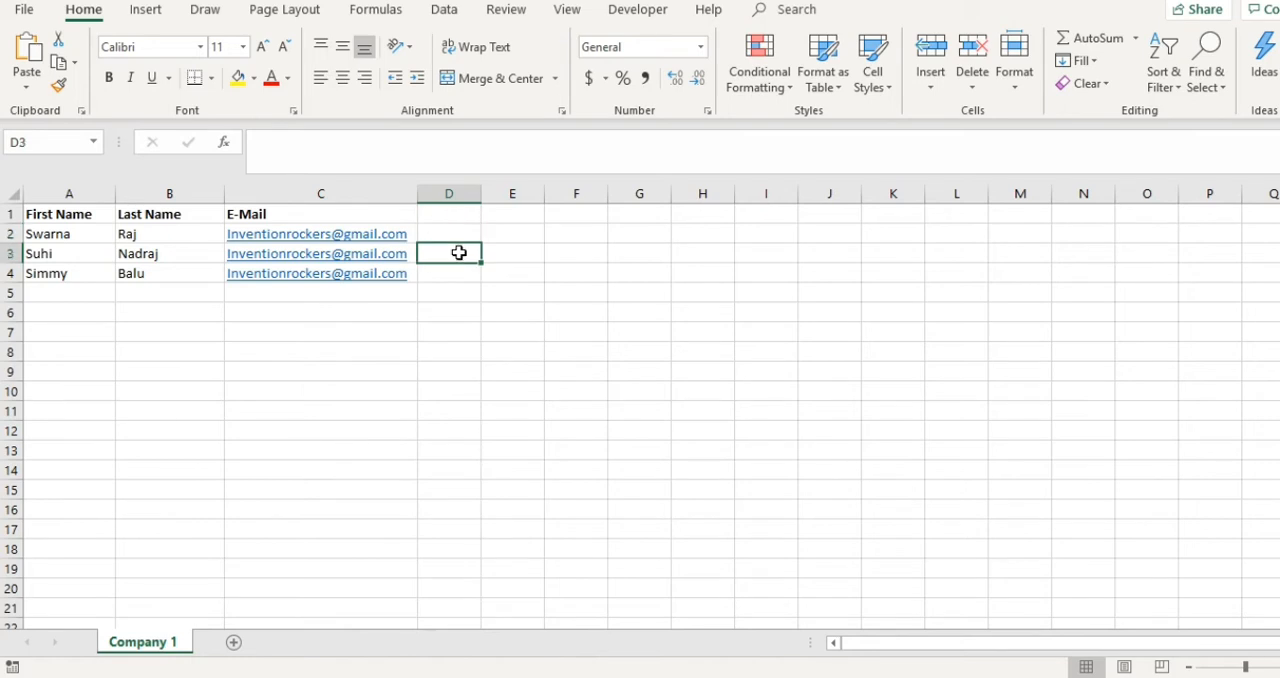
drag(463, 237, 464, 290)
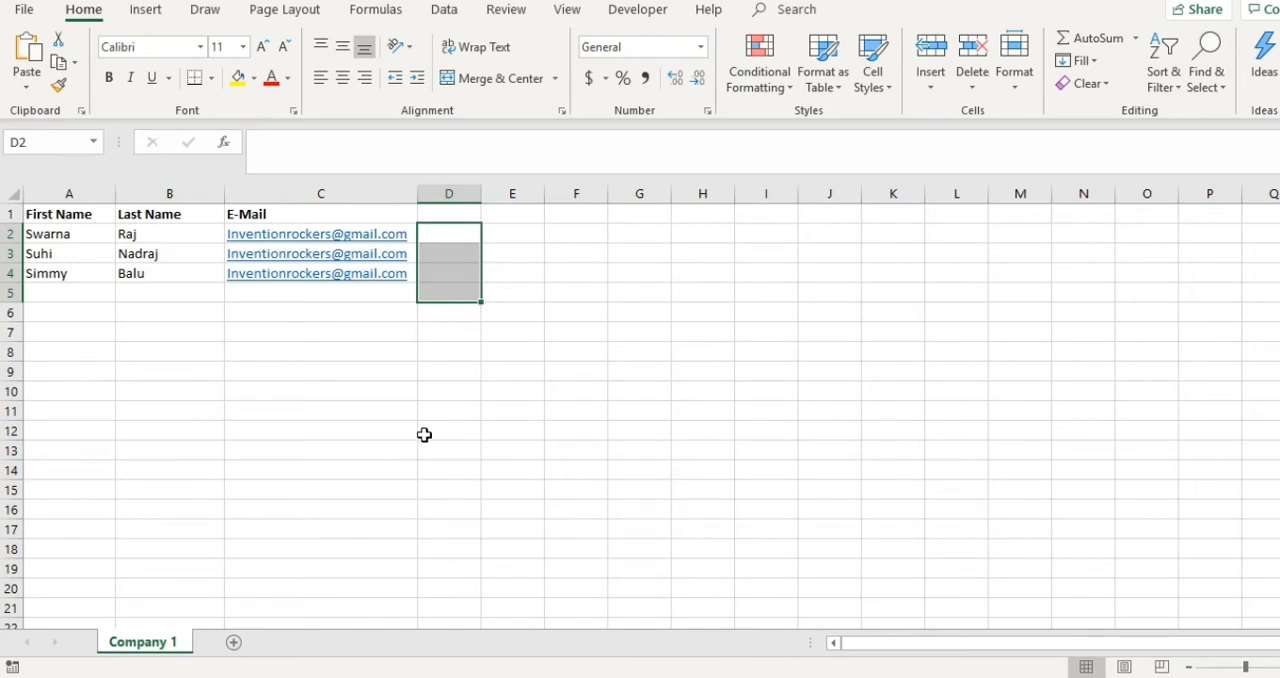
scroll(468, 448, up, 5)
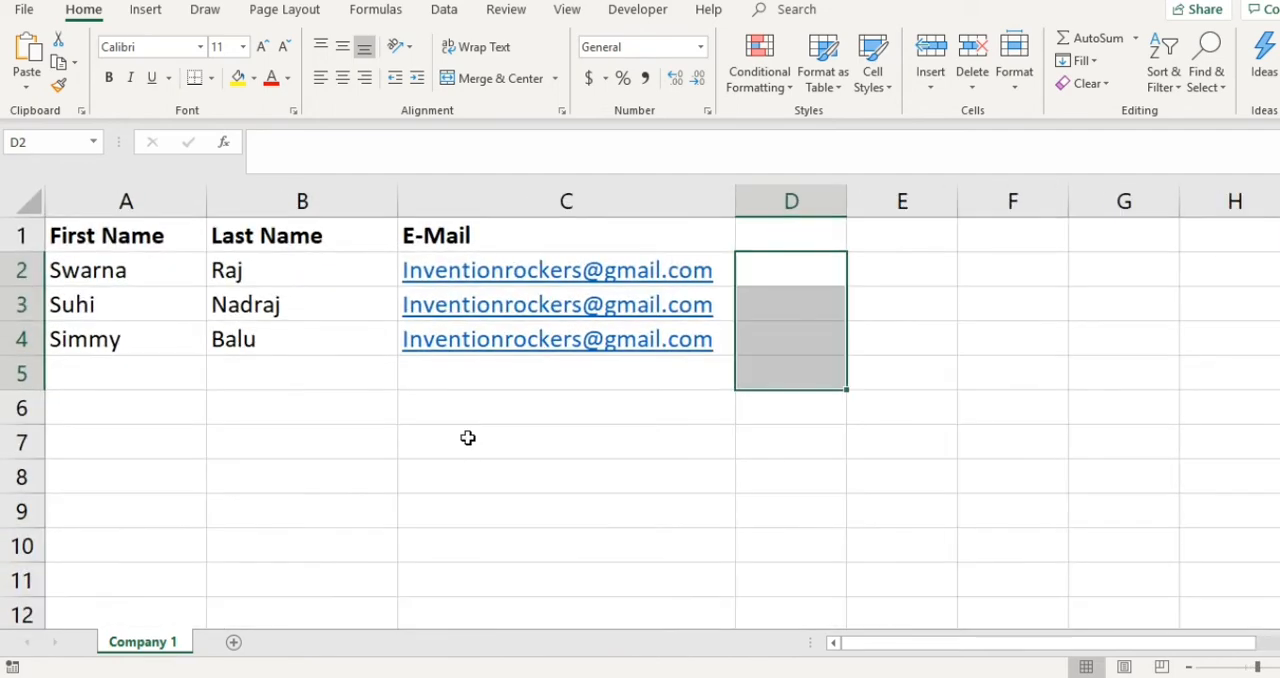
scroll(468, 440, up, 2)
scroll(468, 436, up, 2)
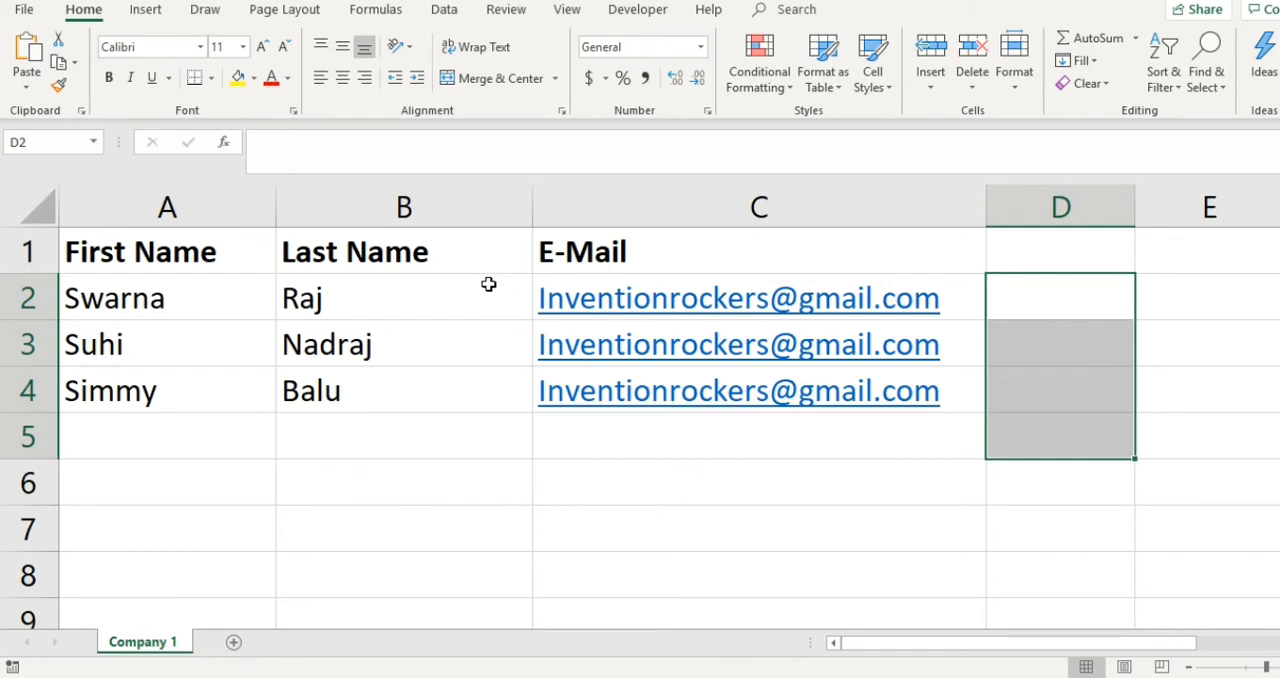
- Add two blank worksheets to the workbook and return to the Company 1 sheet
click(233, 643)
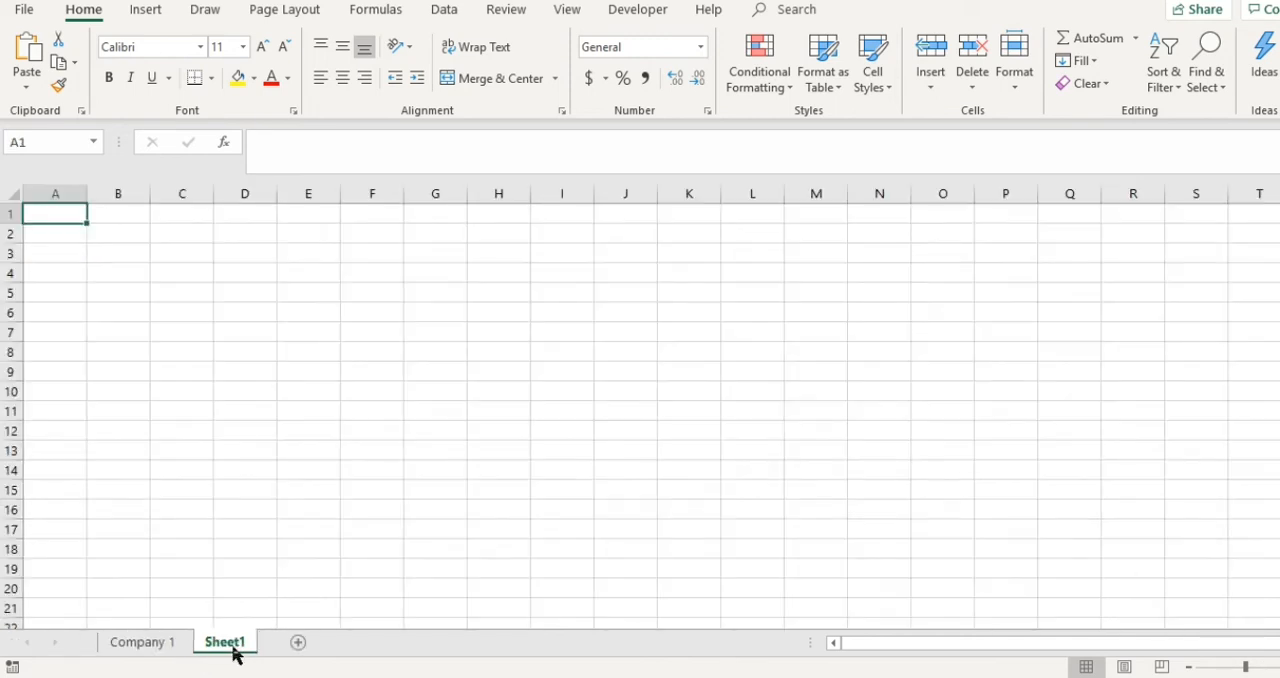
click(304, 647)
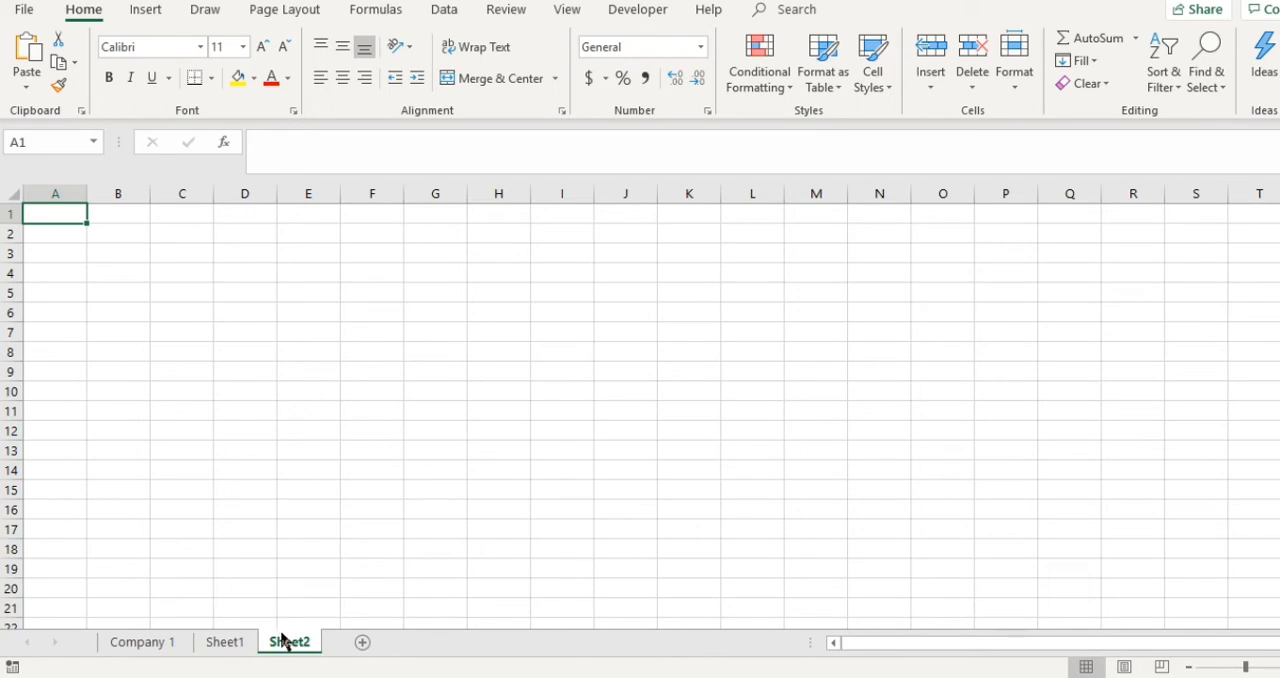
click(243, 646)
click(175, 648)
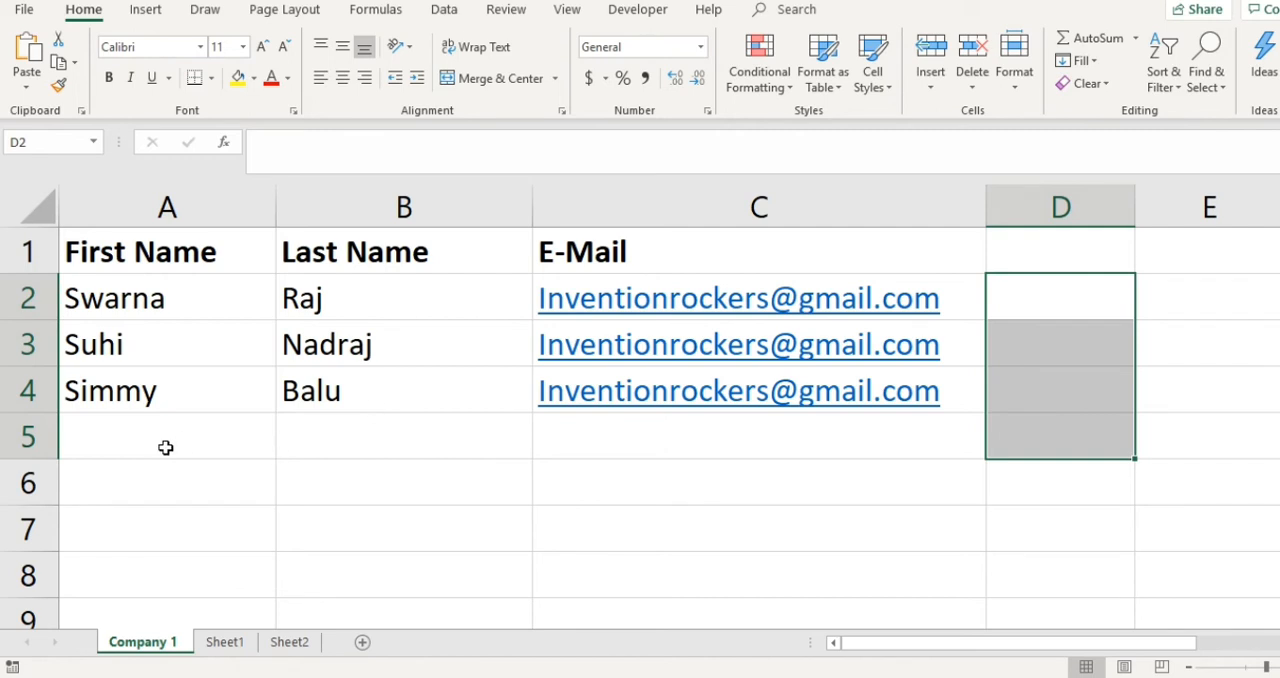
- Examine the First Name, Last Name and E-Mail headers and the recipient rows in the Company 1 sheet
drag(150, 440, 611, 555)
scroll(546, 449, up, 1)
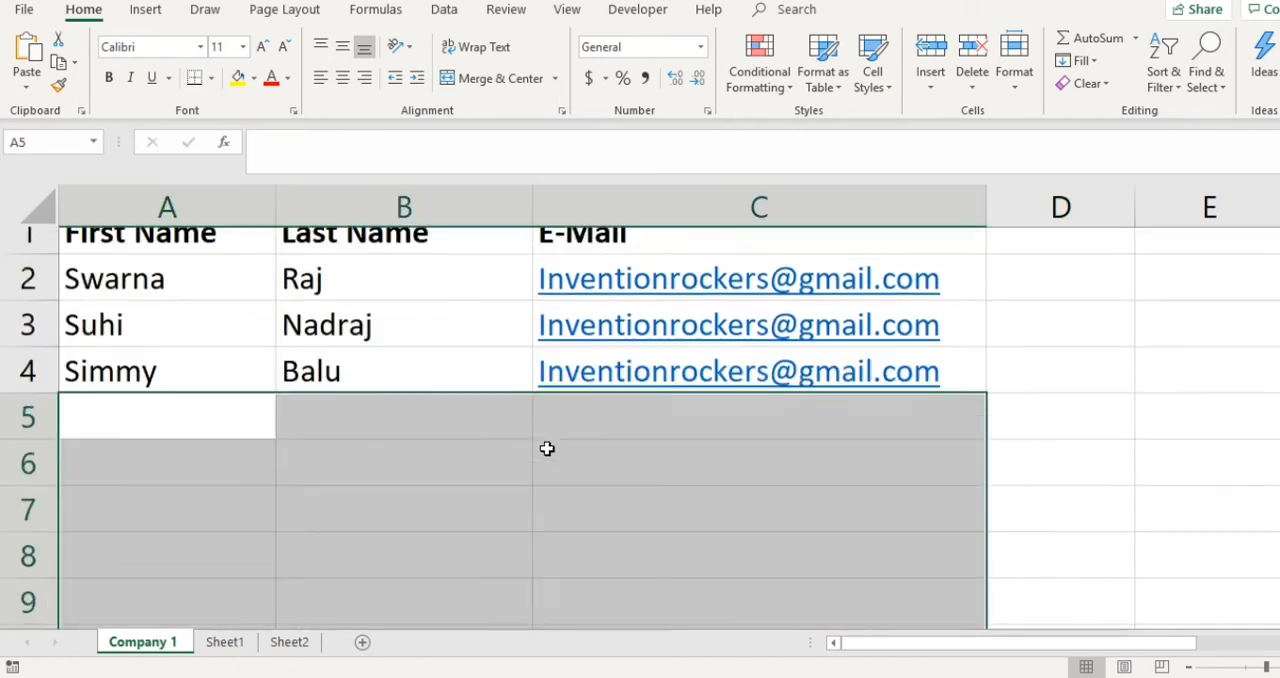
click(558, 510)
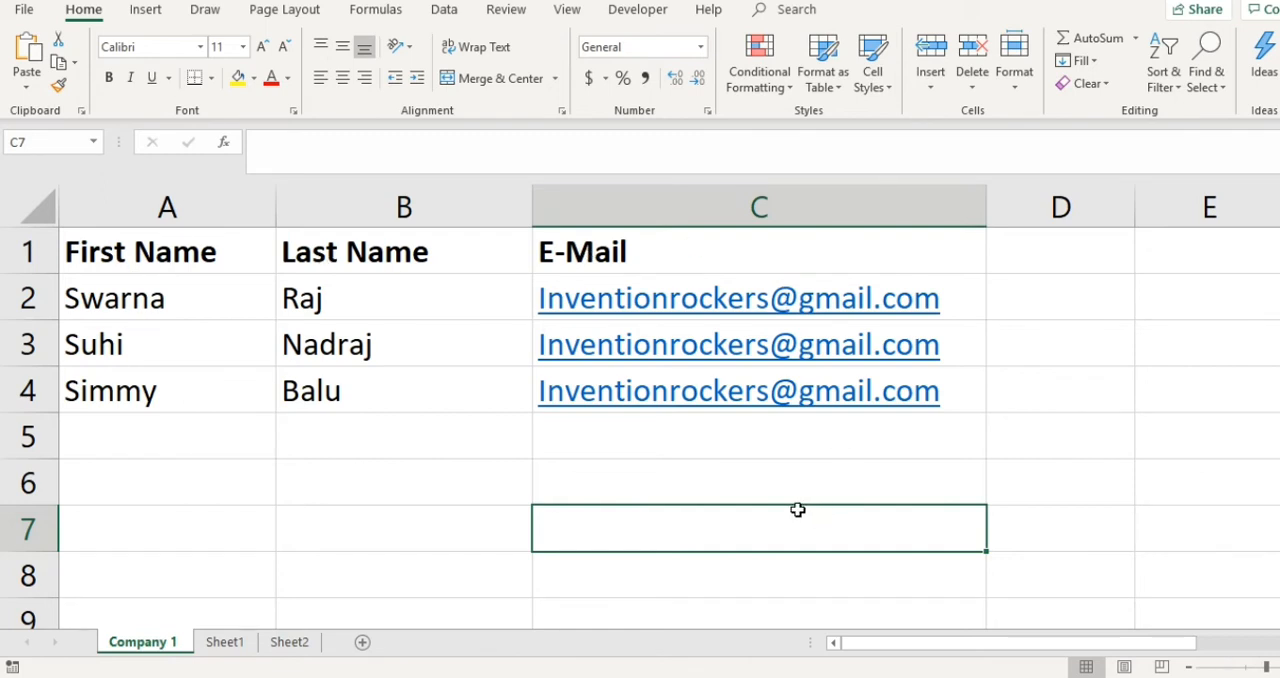
drag(183, 293, 794, 508)
click(507, 508)
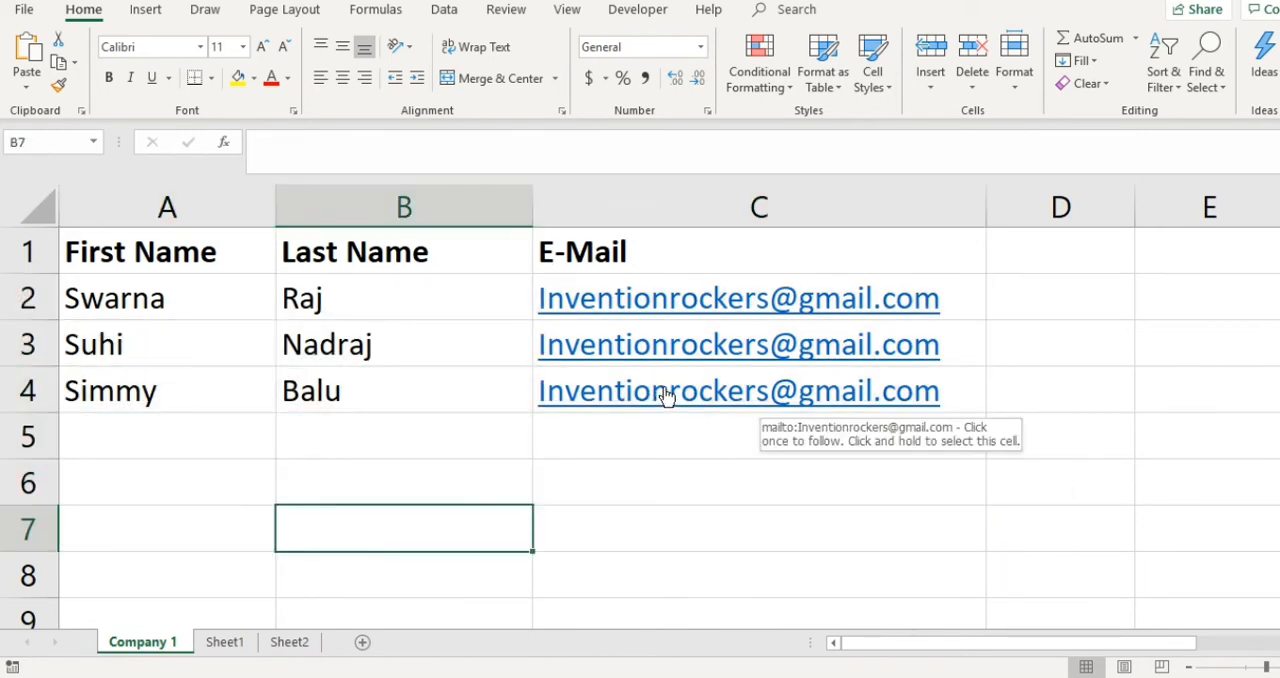
drag(93, 252, 180, 254)
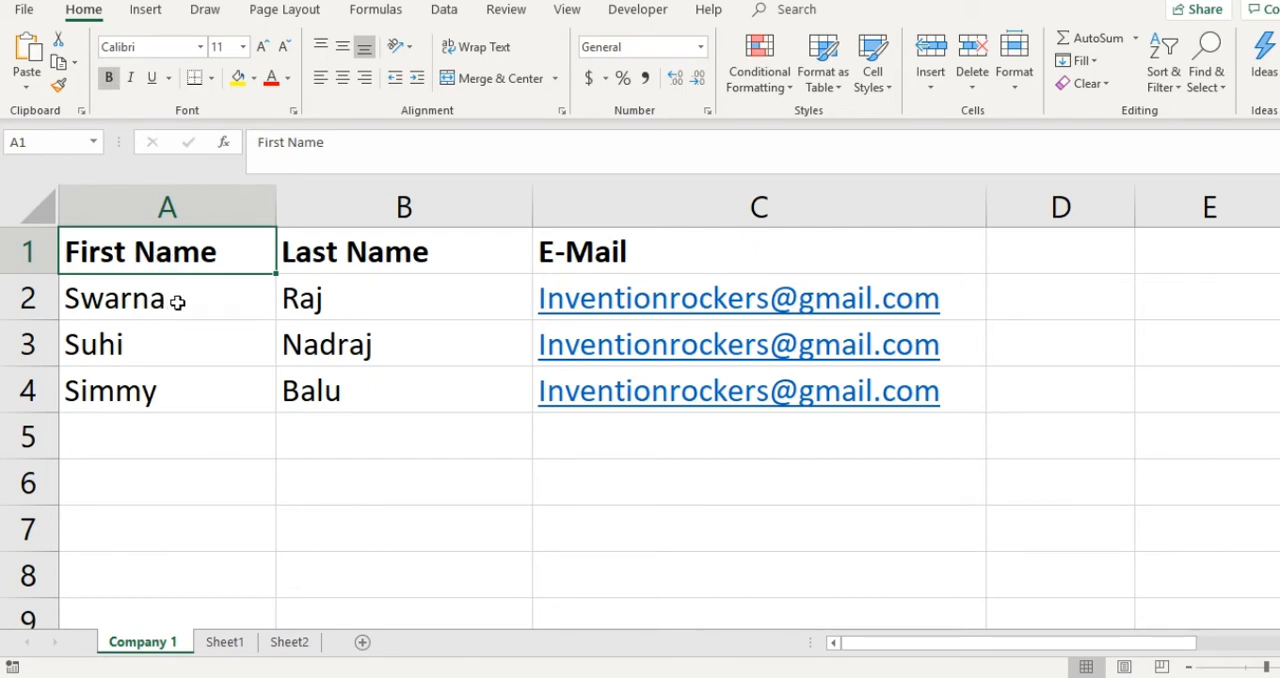
click(177, 300)
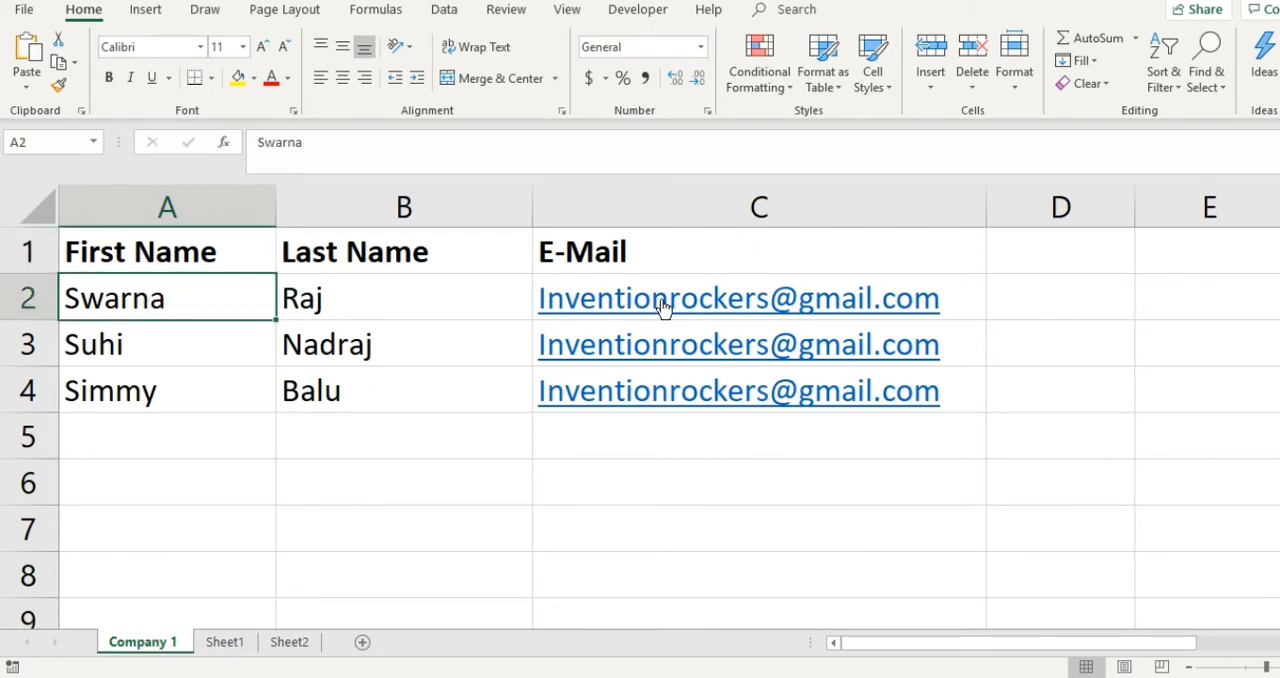
click(440, 468)
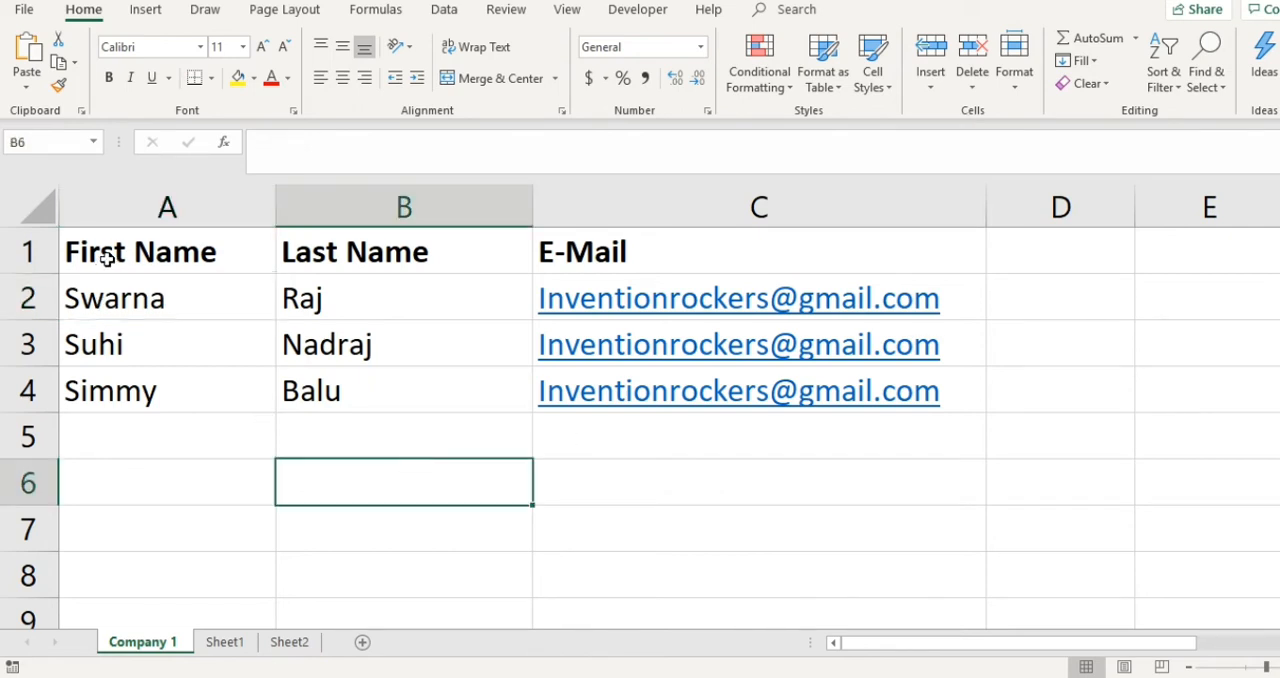
click(45, 251)
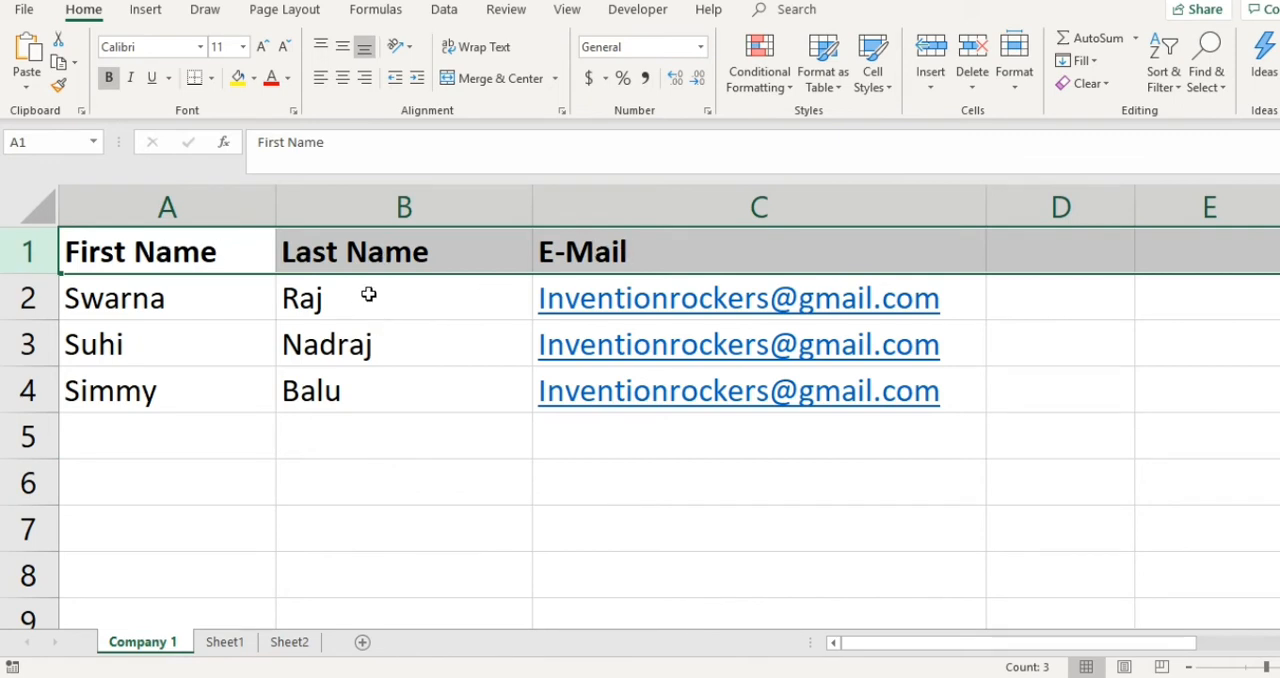
click(543, 490)
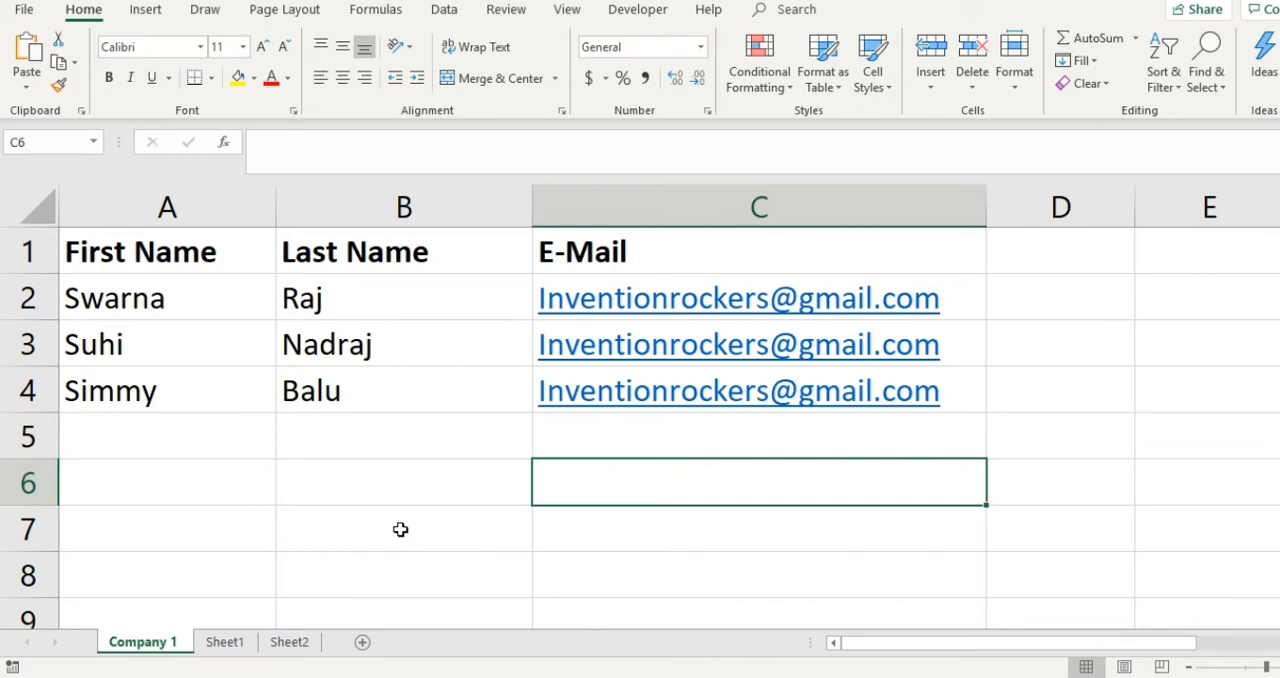
- Switch to the Word letter and add the closing "Thanks," below the body text, leaving a blank line between them
mouse_move(668, 20)
click(538, 18)
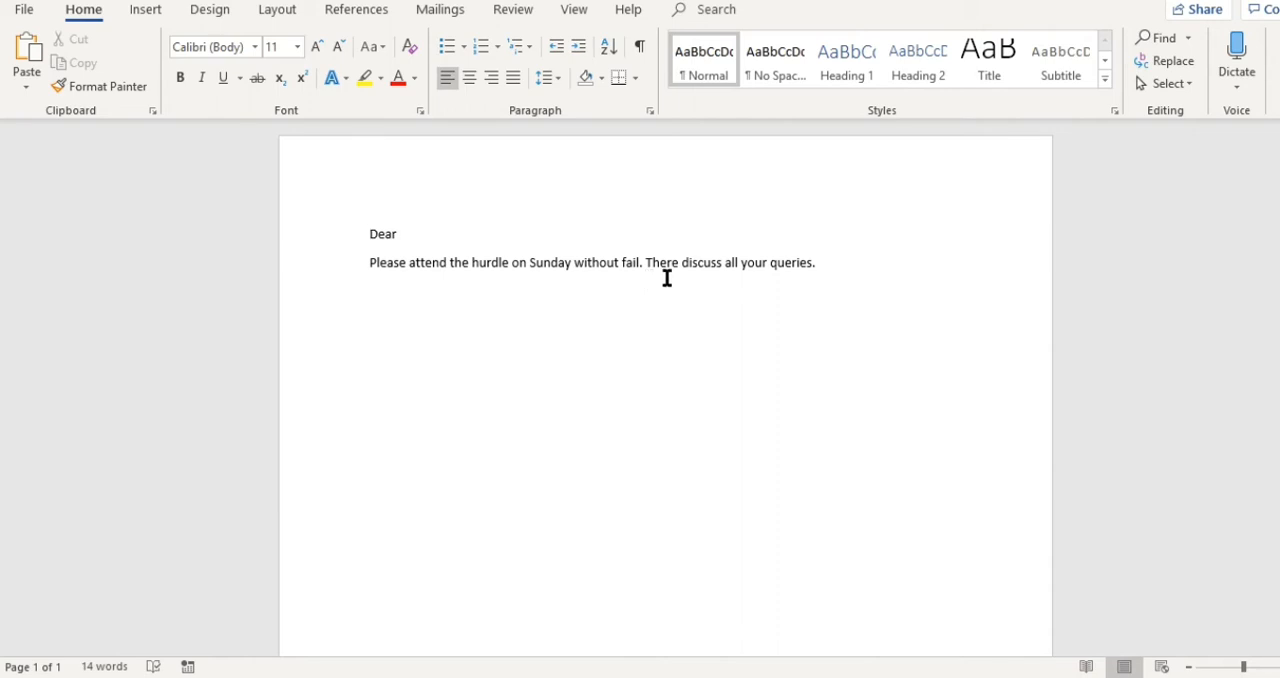
click(849, 258)
key(Return)
- Add a signature placeholder line of dots "......." below "Thanks,"
key(Return)
key(Return)
text(th)
key(BackSpace)
key(BackSpace)
key(BackSpace)
text(t)
key(BackSpace)
text(t)
key(BackSpace)
text(Thanks,)
key(Return)
text(Wilth ra)
key(BackSpace)
key(BackSpace)
key(BackSpace)
key(BackSpace)
key(BackSpace)
key(BackSpace)
key(BackSpace)
text(.......)
- Place the insertion point after "Dear" and start a mail merge of the Letters type
click(820, 250)
click(405, 238)
click(441, 10)
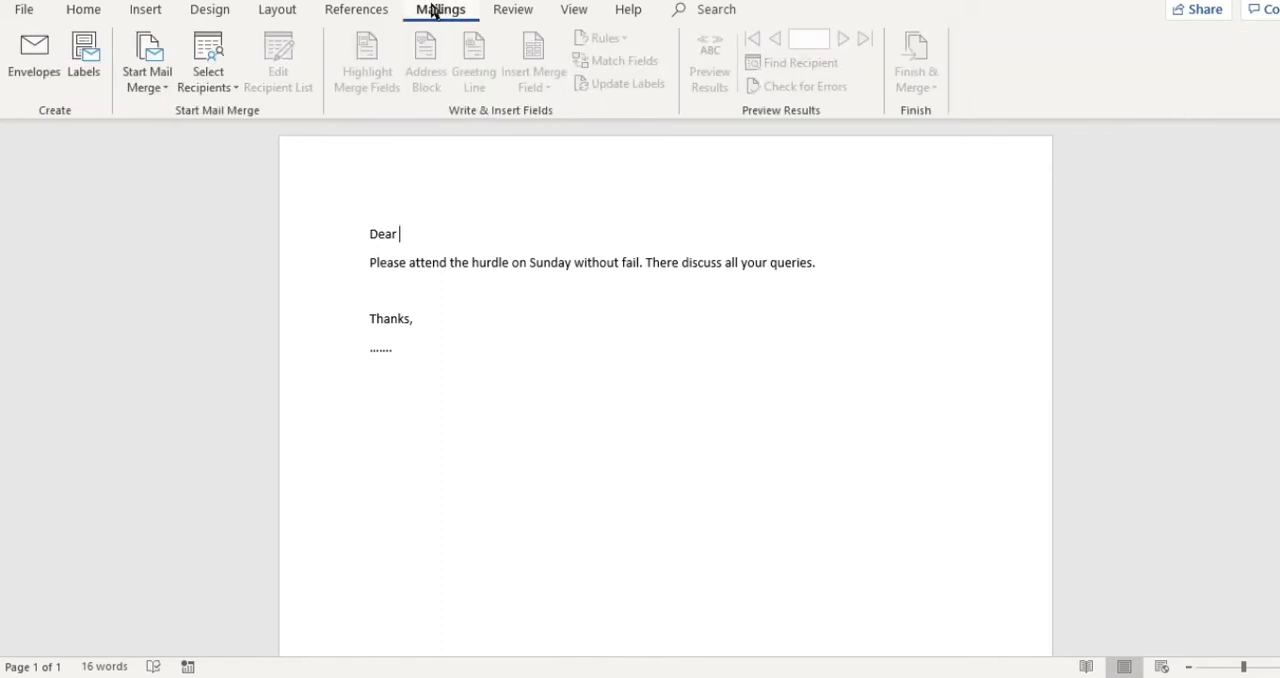
click(167, 90)
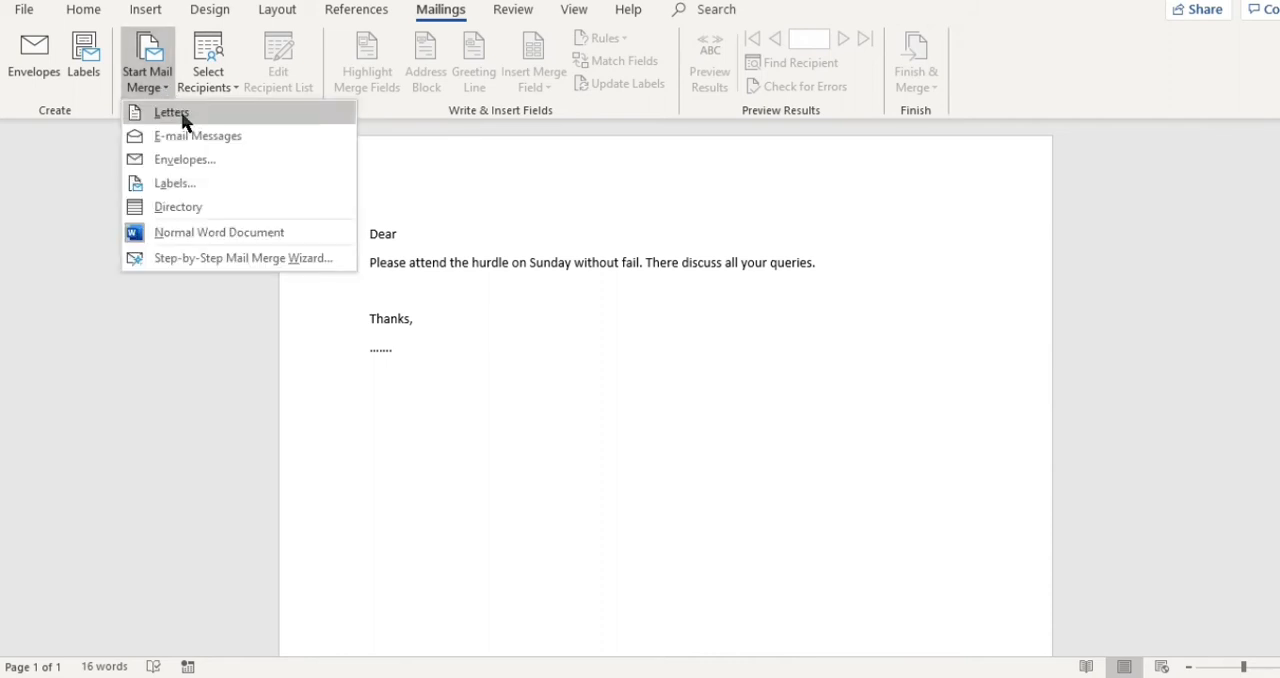
click(183, 121)
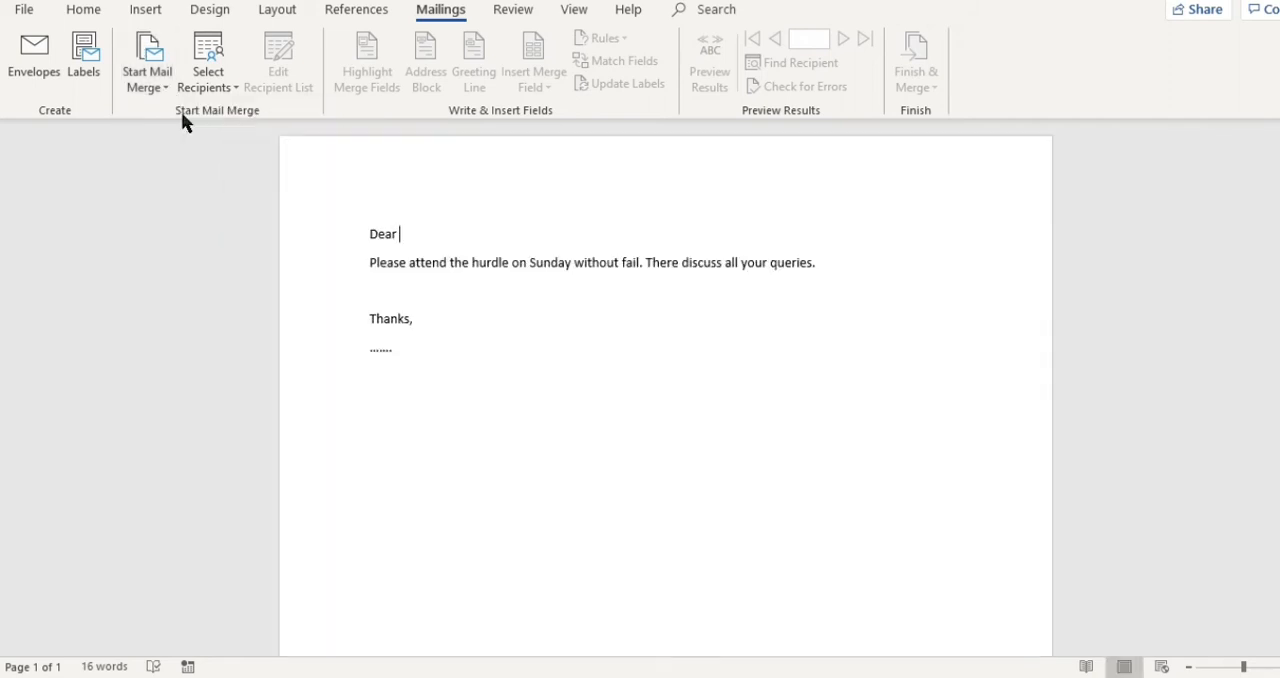
click(229, 94)
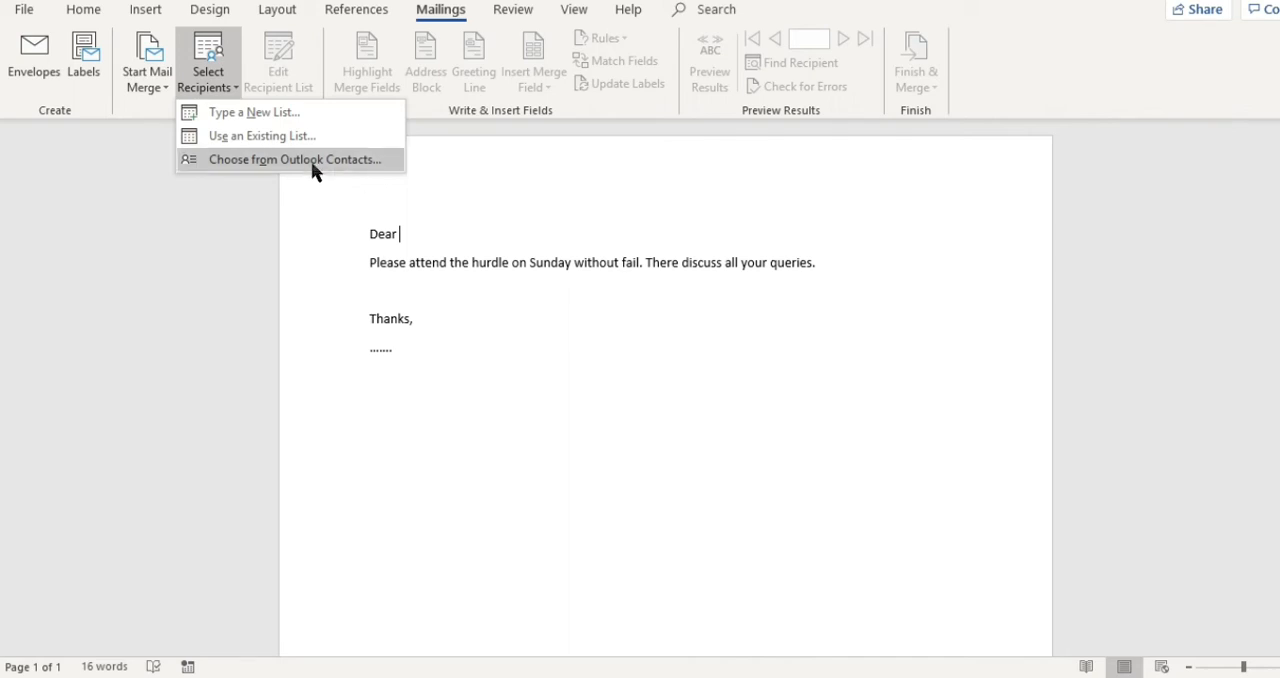
click(260, 116)
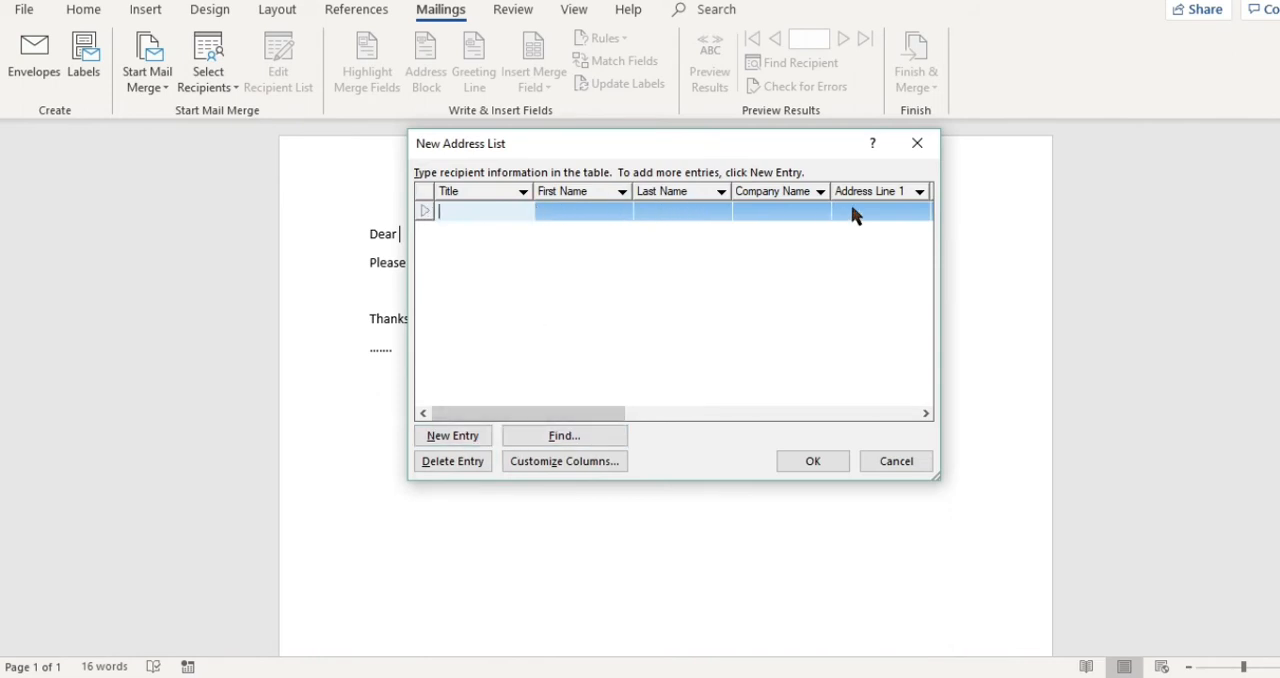
click(917, 144)
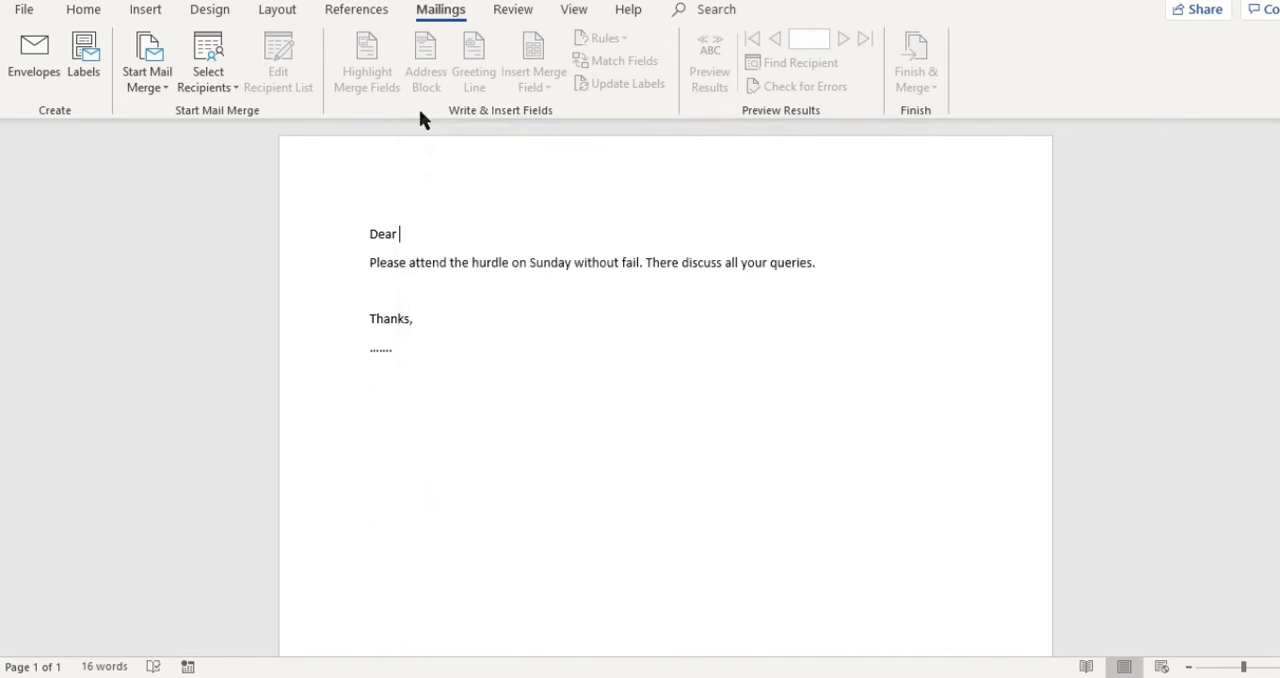
- Use the existing Mail Merge Excel workbook on the Desktop as the recipient list, with the 'Company 1 $' table and its first row as column headers
click(237, 92)
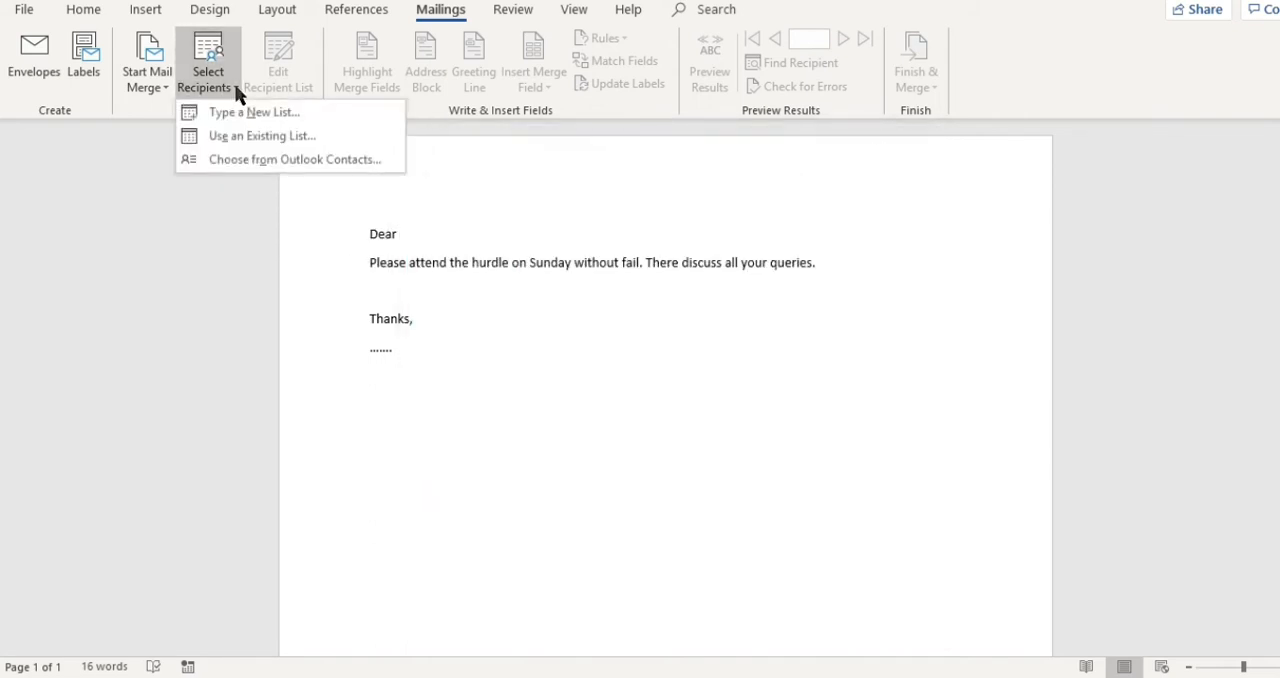
click(262, 138)
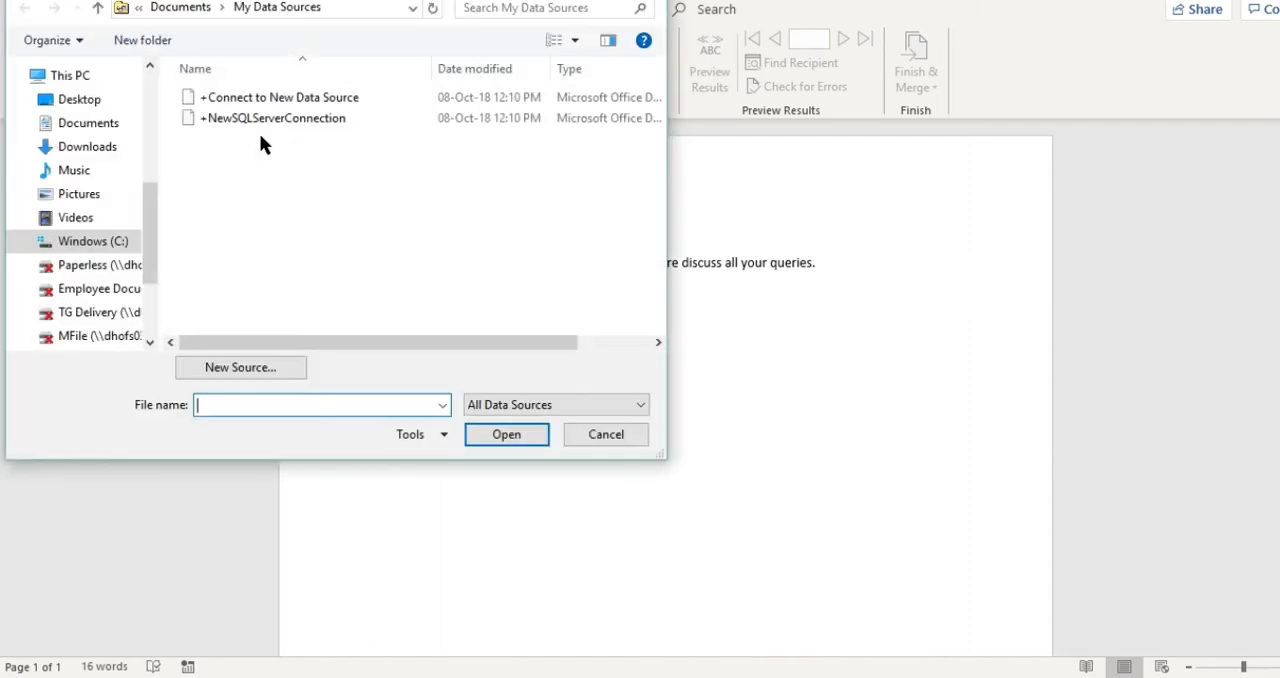
click(110, 104)
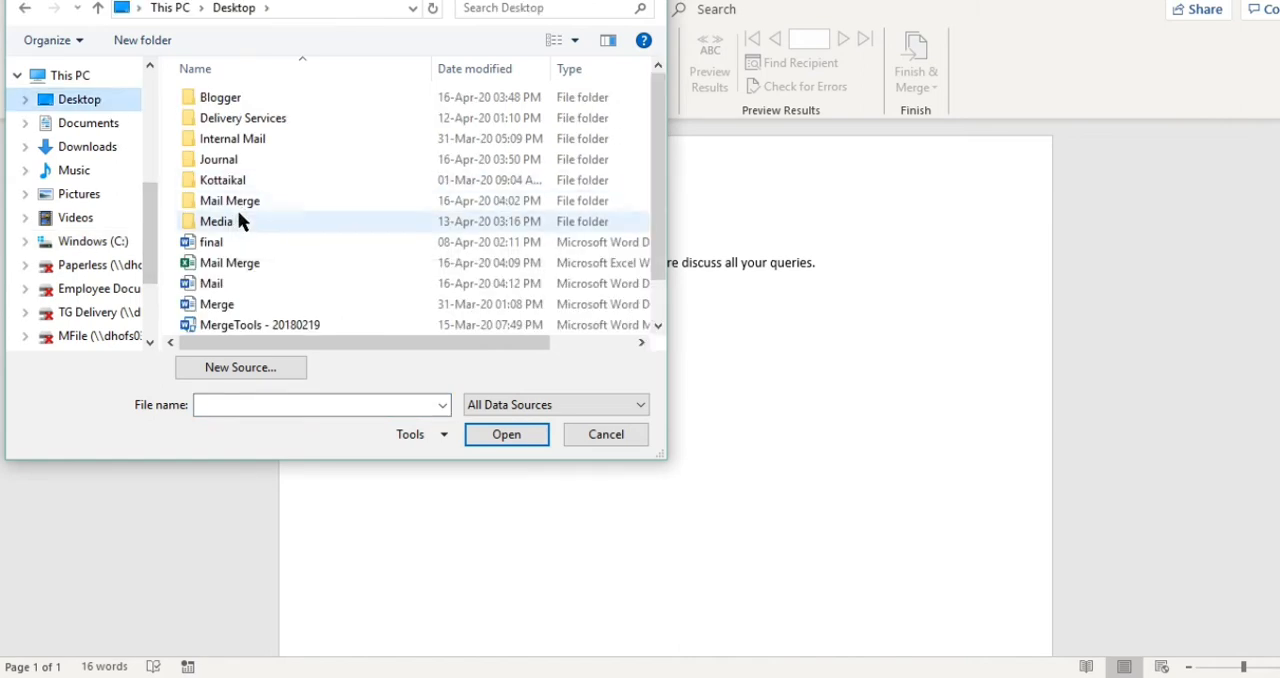
click(246, 268)
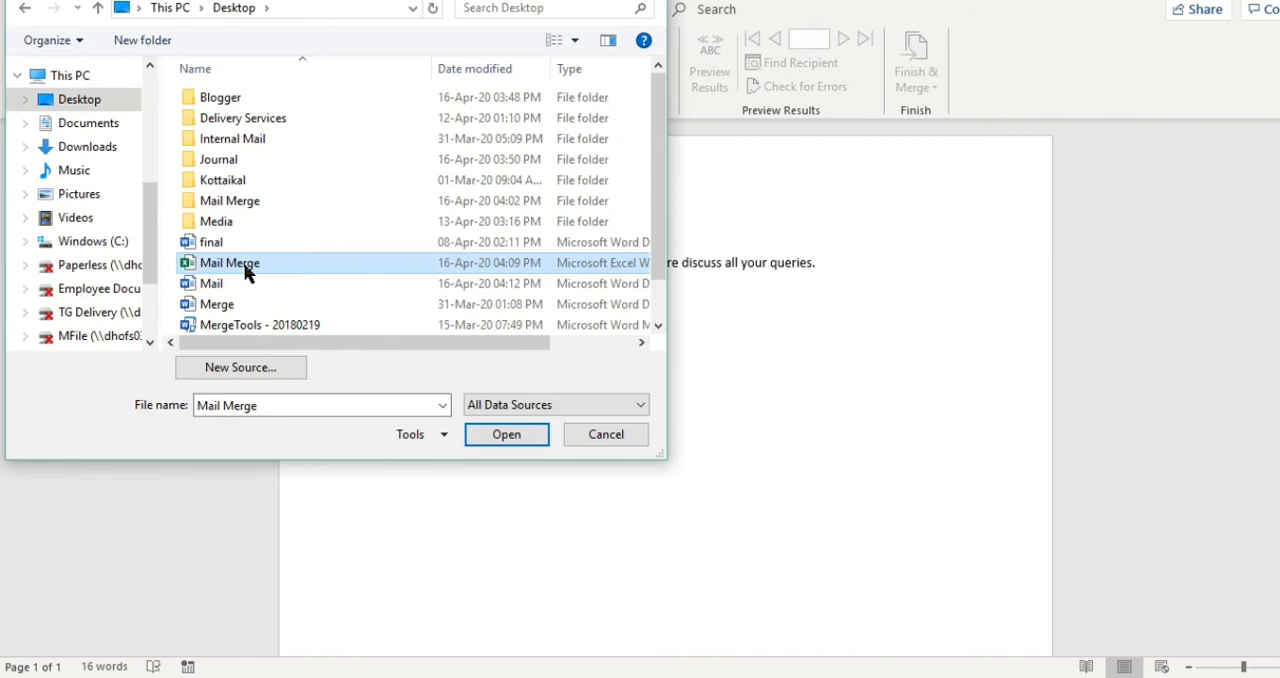
click(511, 435)
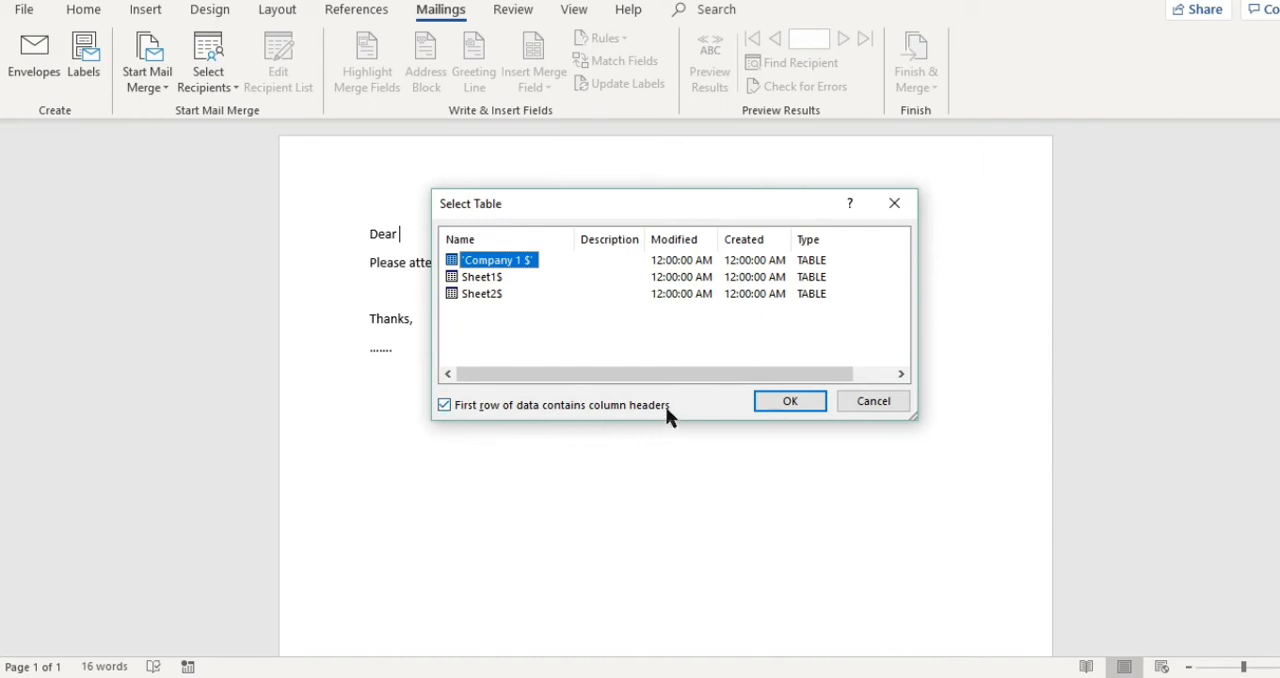
click(789, 402)
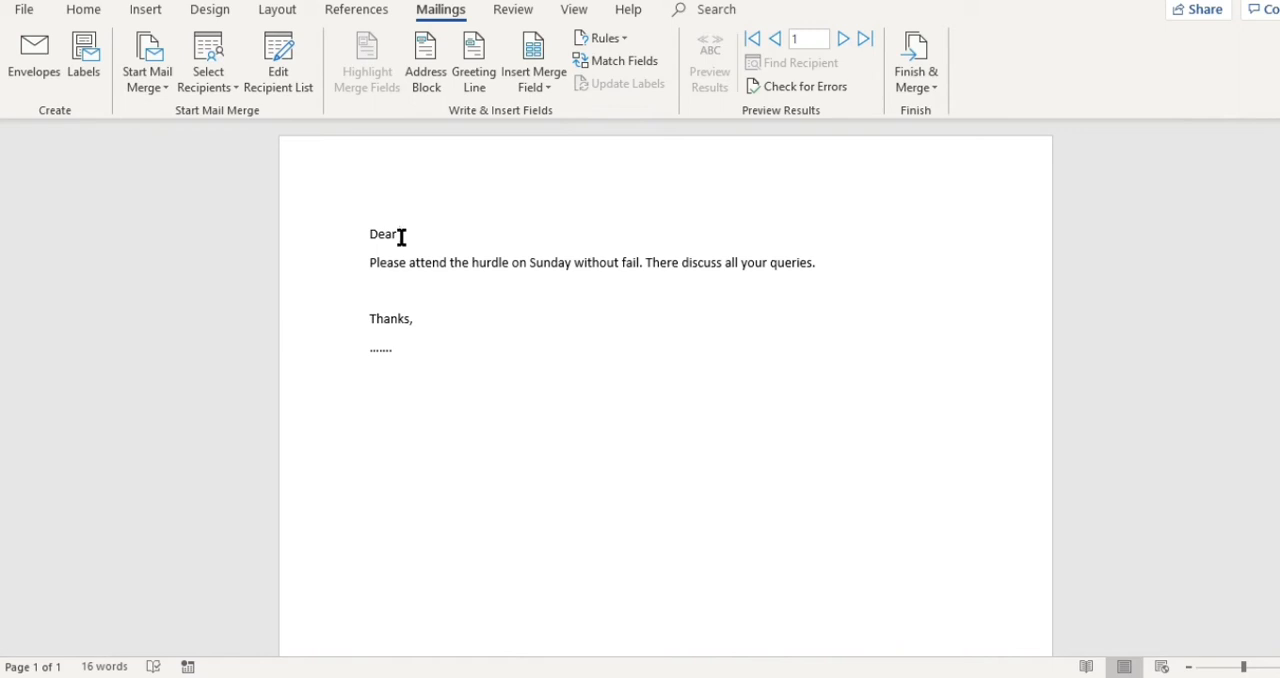
- Compare the available merge fields with the column headers in the Excel recipient sheet and return to the Word letter
click(559, 93)
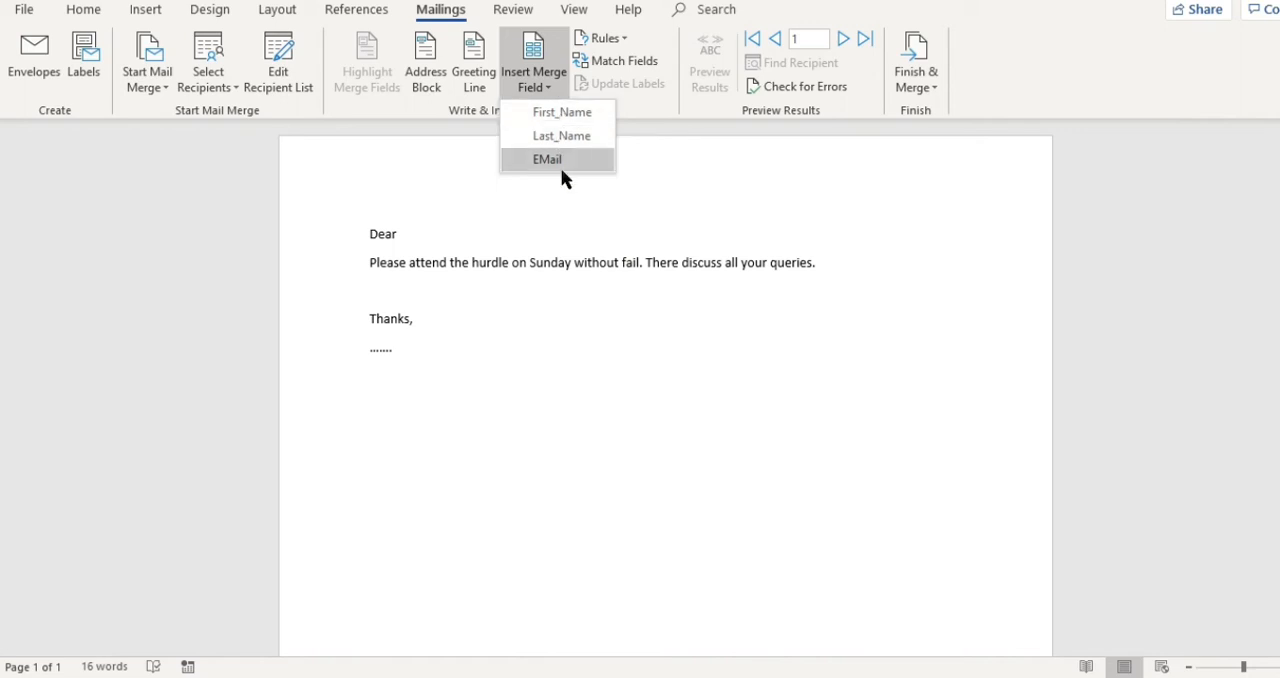
click(880, 676)
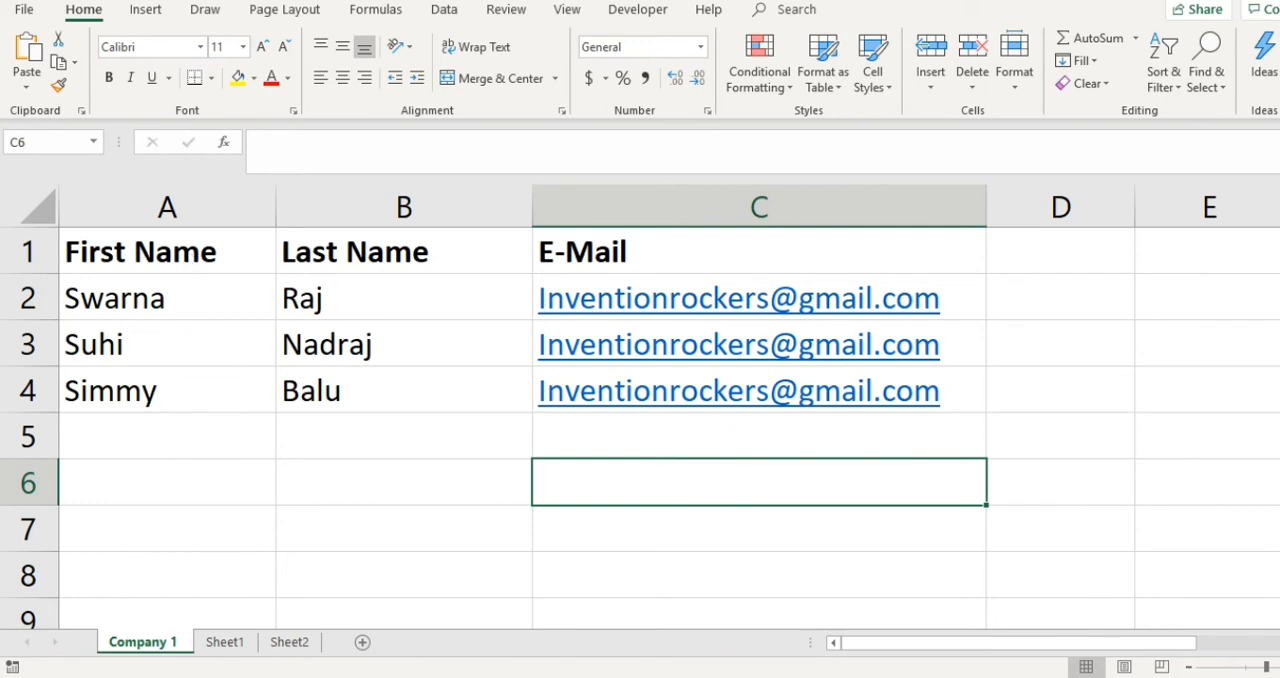
key(alt+Tab)
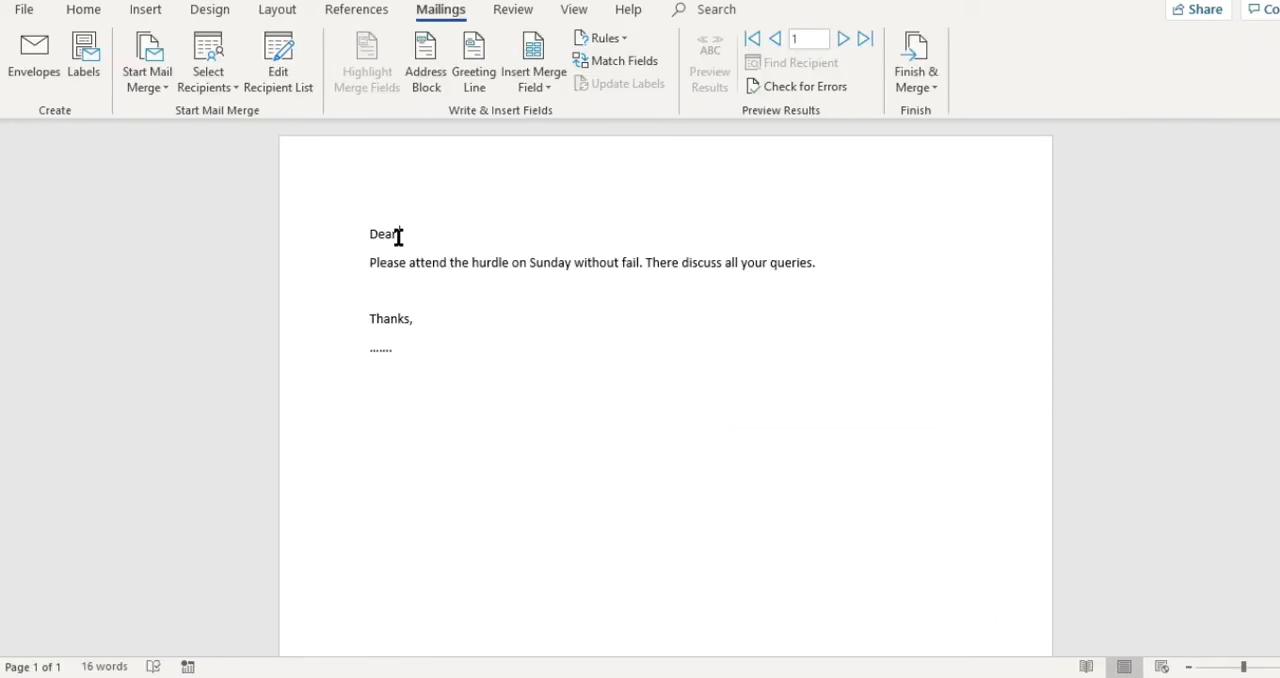
- Insert the First_Name merge field followed by a comma after "Dear", and delete the dotted signature line below "Thanks,"
click(560, 92)
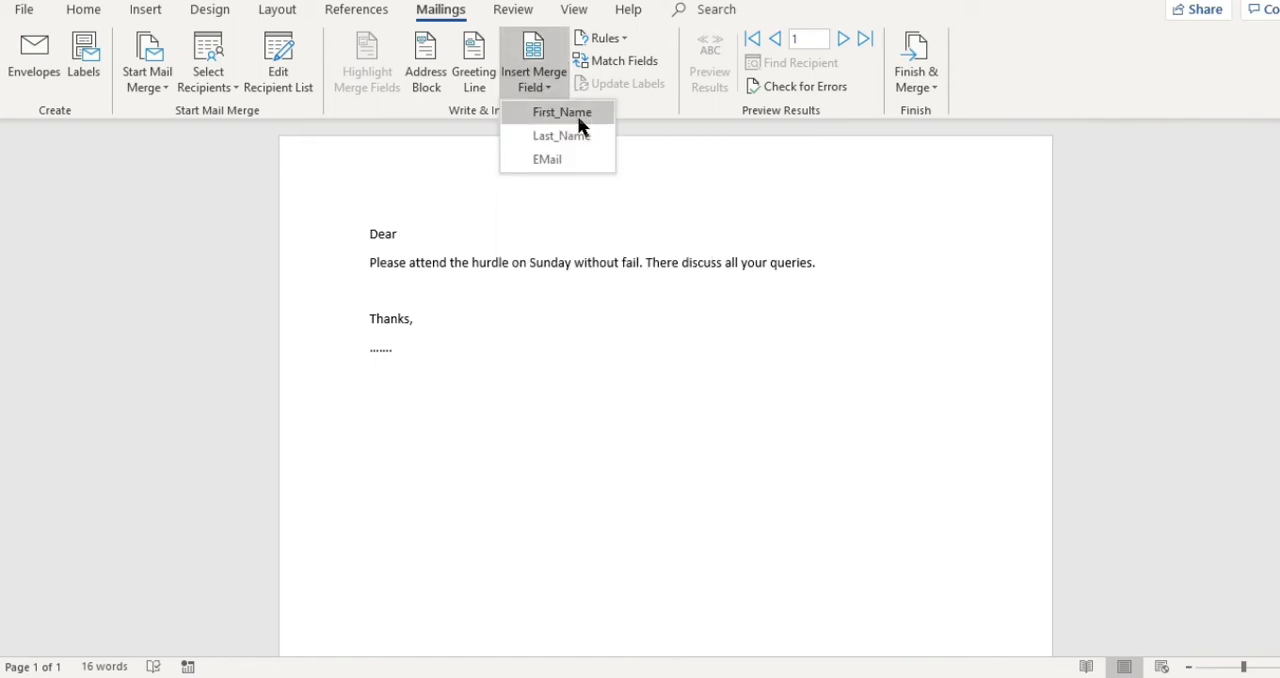
click(577, 115)
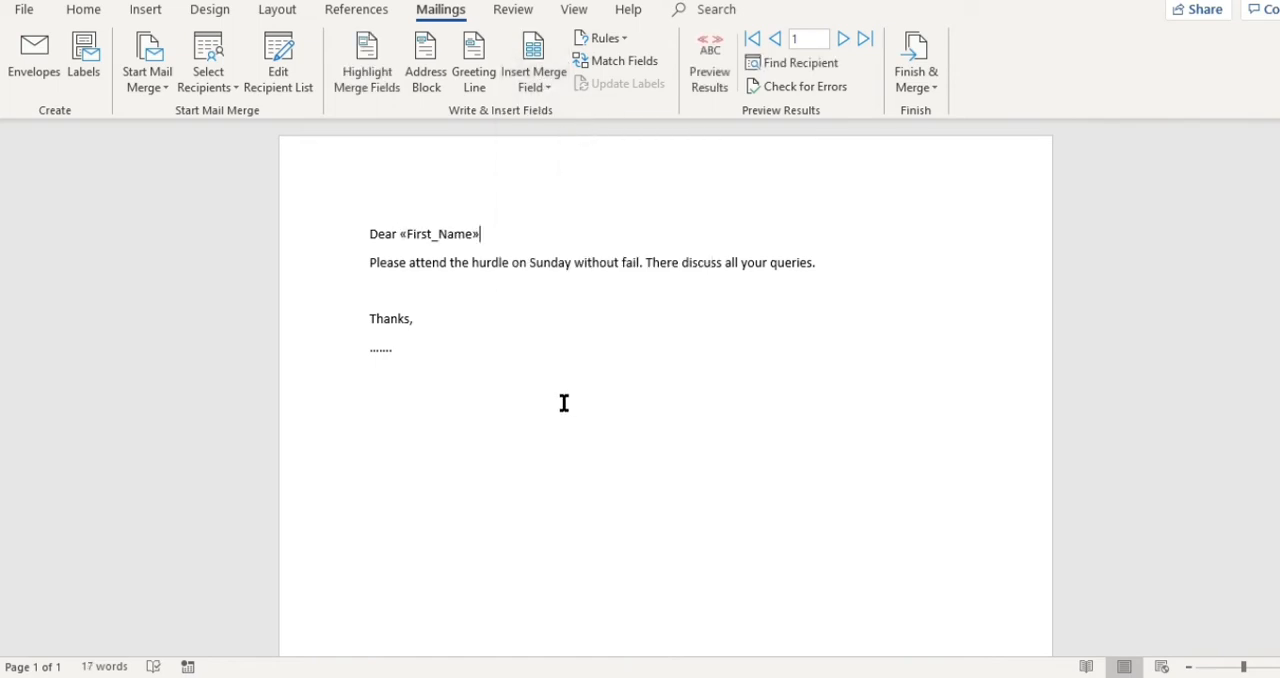
text(,)
click(334, 348)
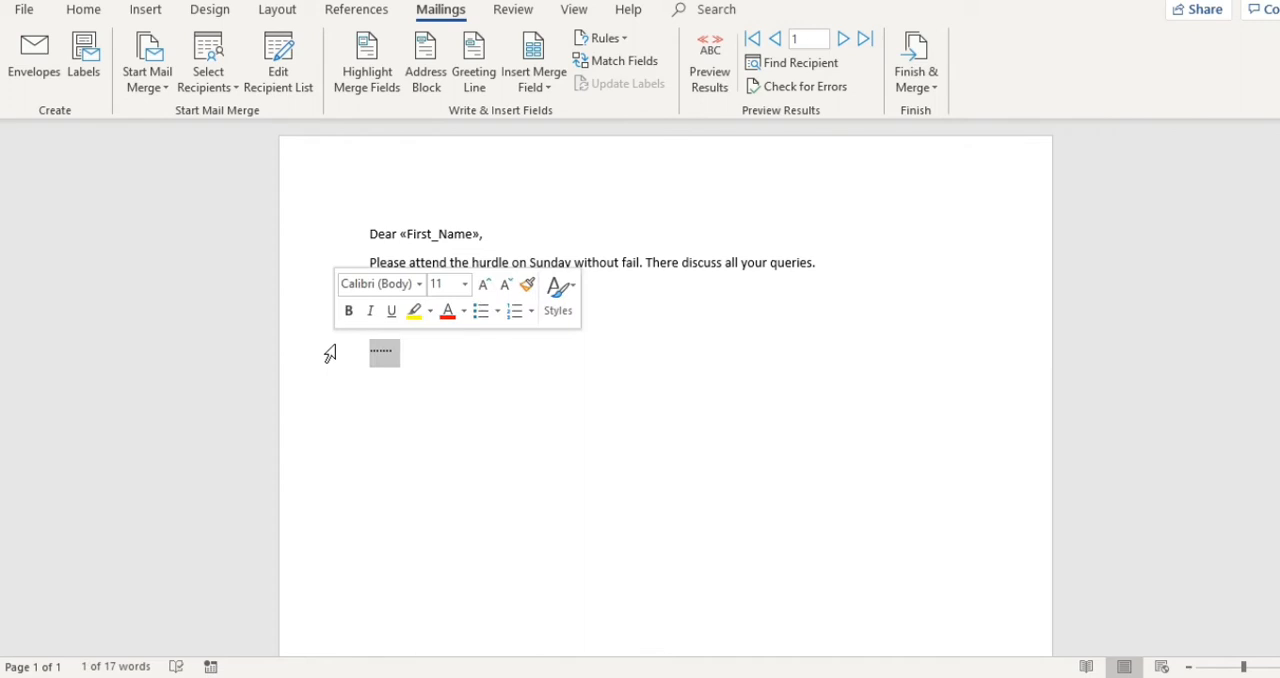
key(Delete)
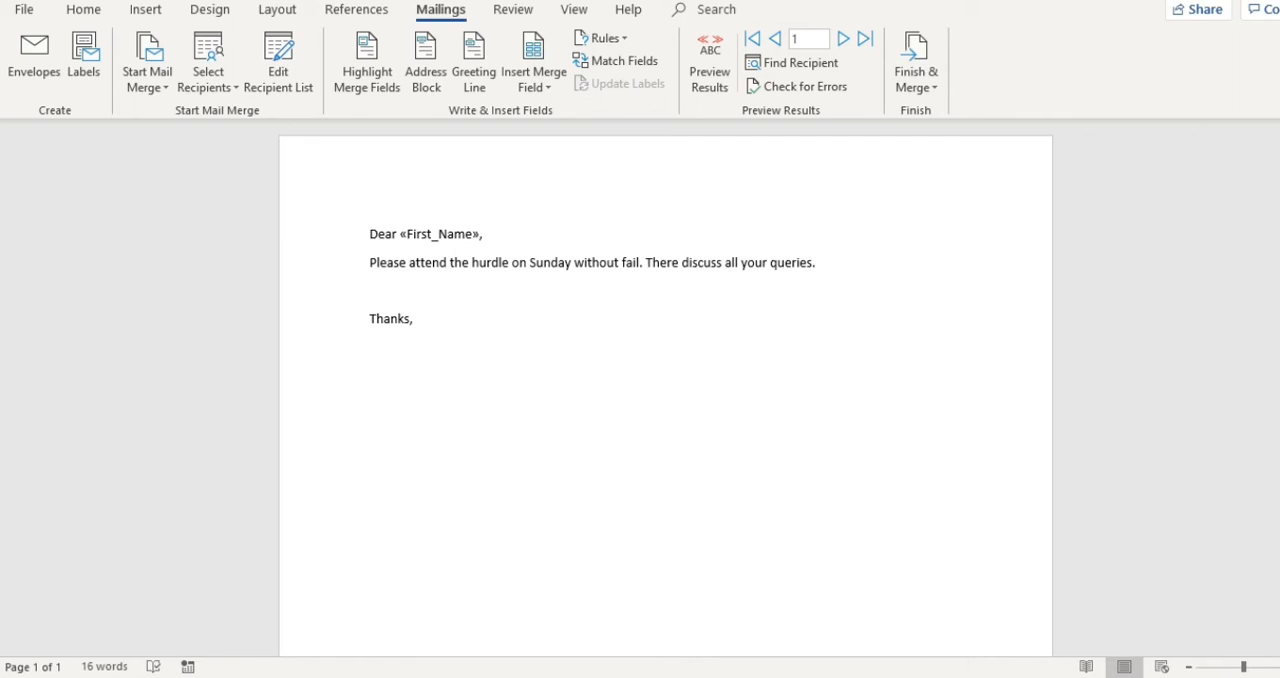
- Check the recipient rows in Excel, return to the Word letter and preview the merged greeting for records 1 to 3, ending on record 1
key(alt+Tab)
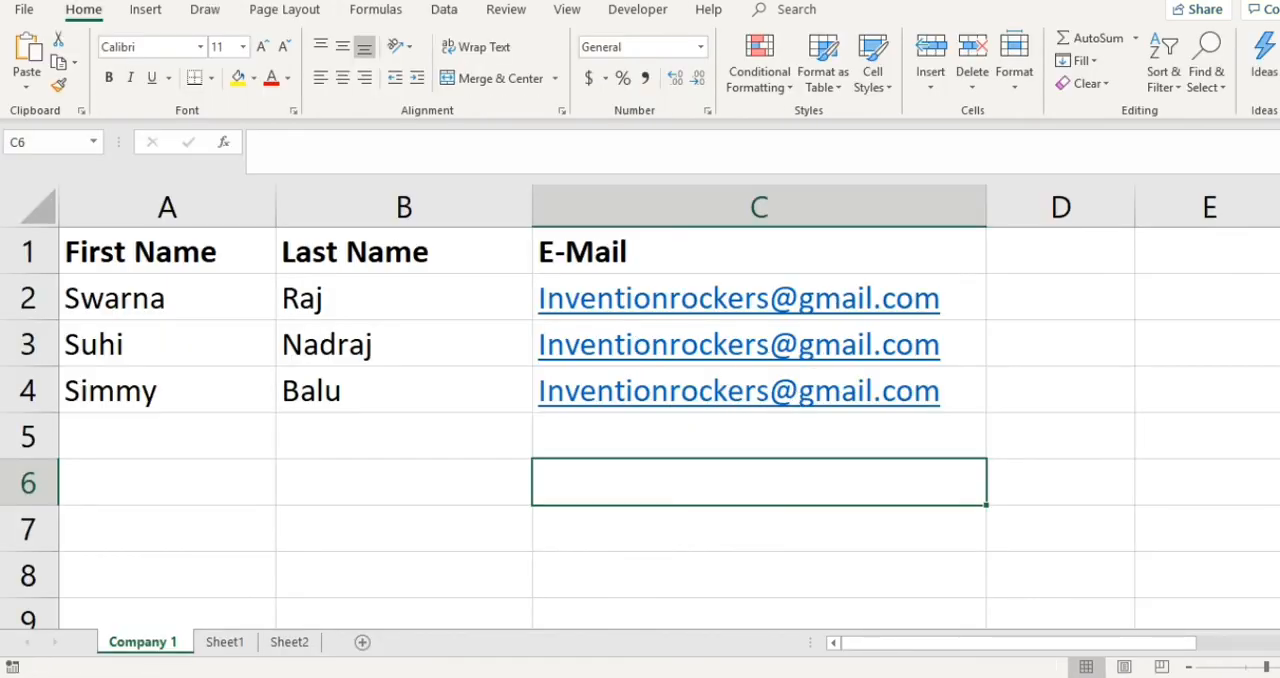
key(alt+Tab)
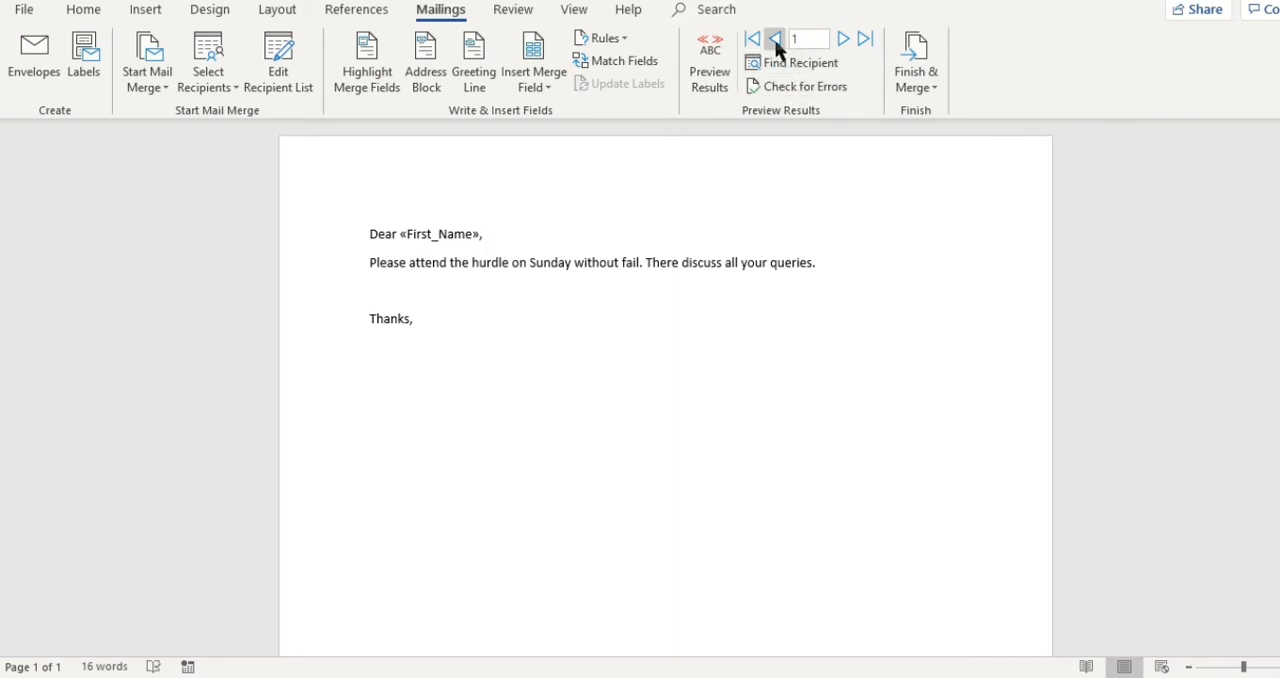
click(843, 40)
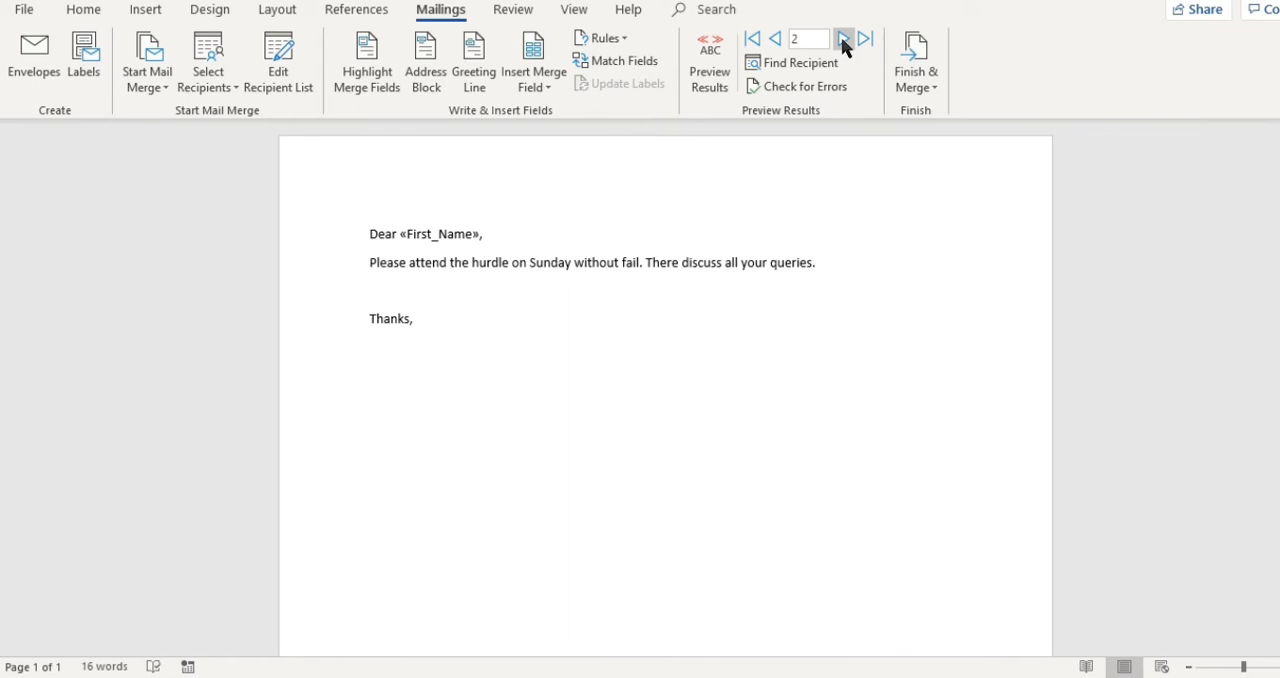
click(709, 78)
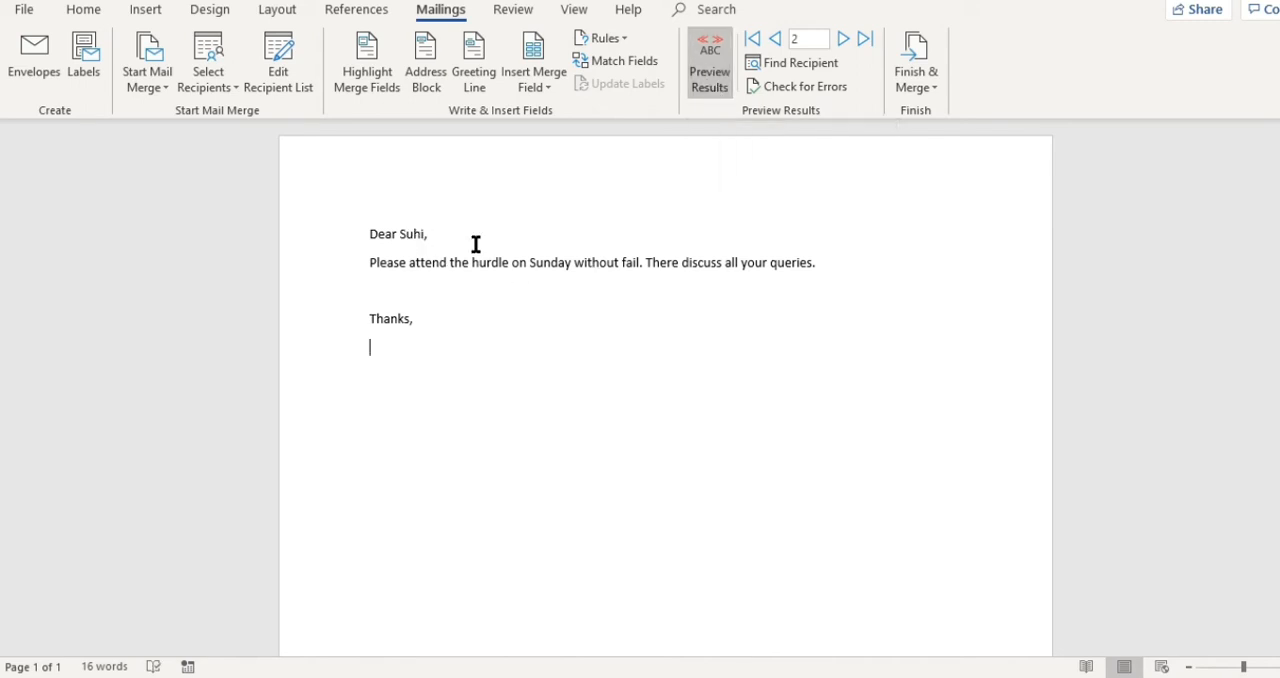
click(843, 39)
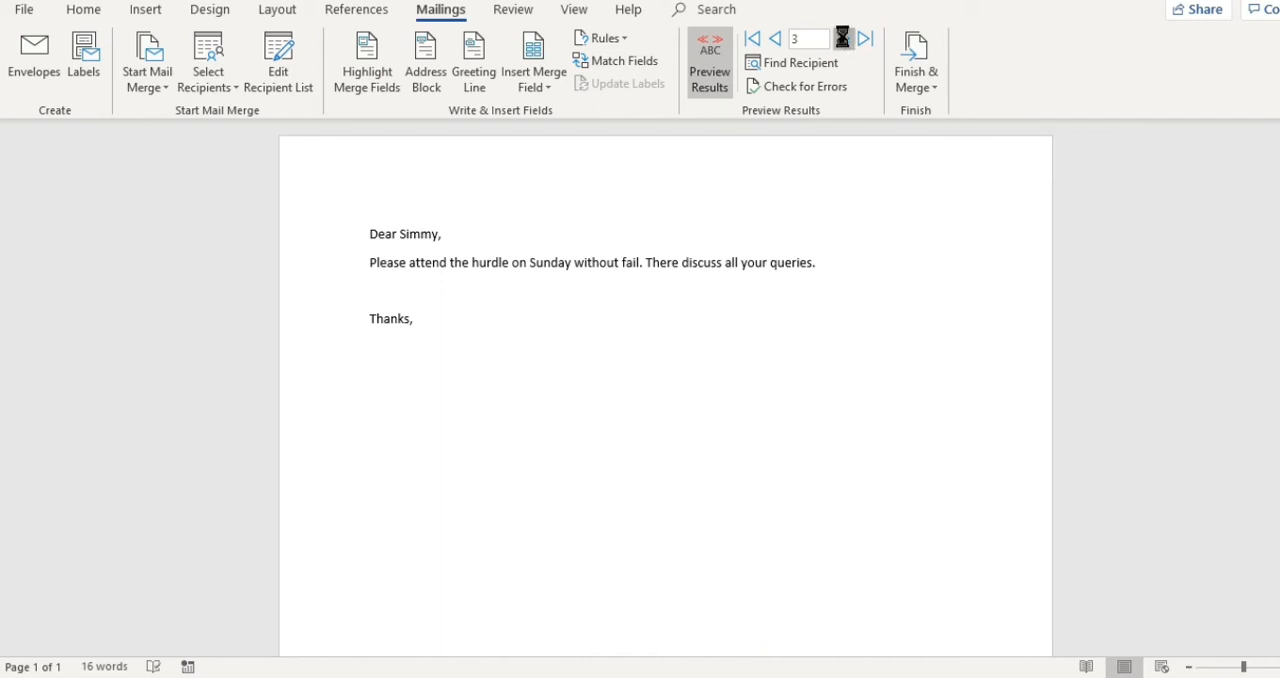
click(778, 42)
click(778, 42)
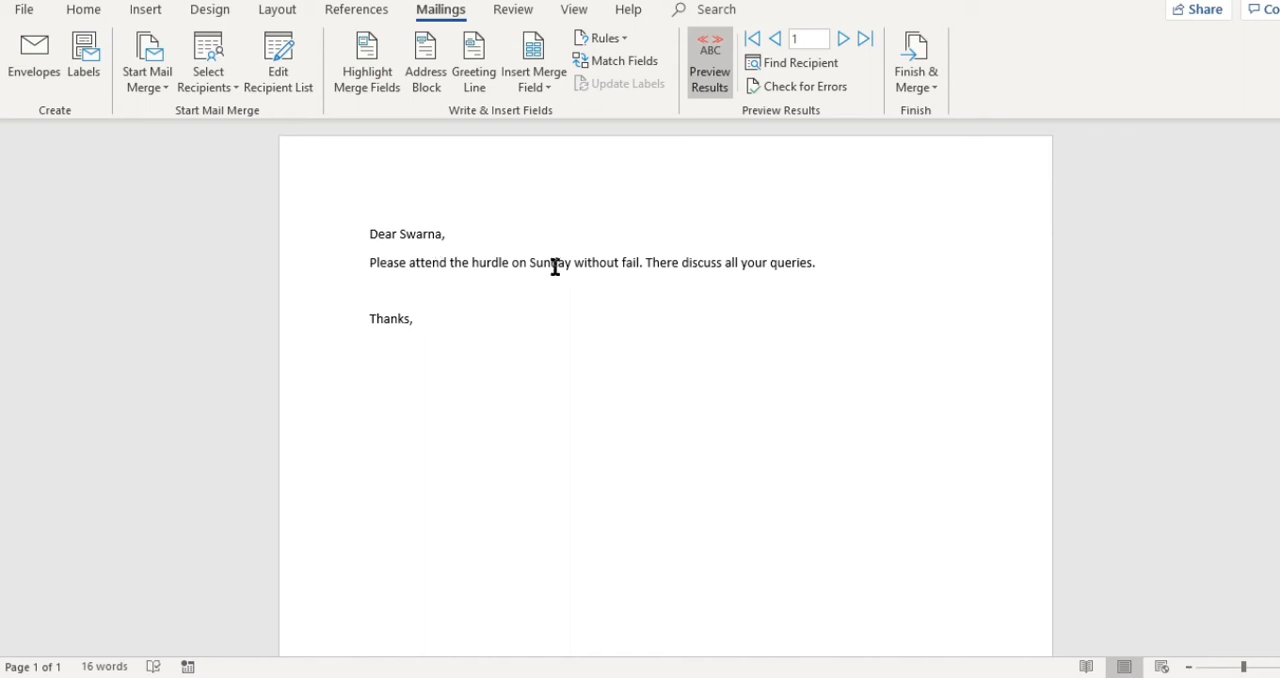
click(936, 90)
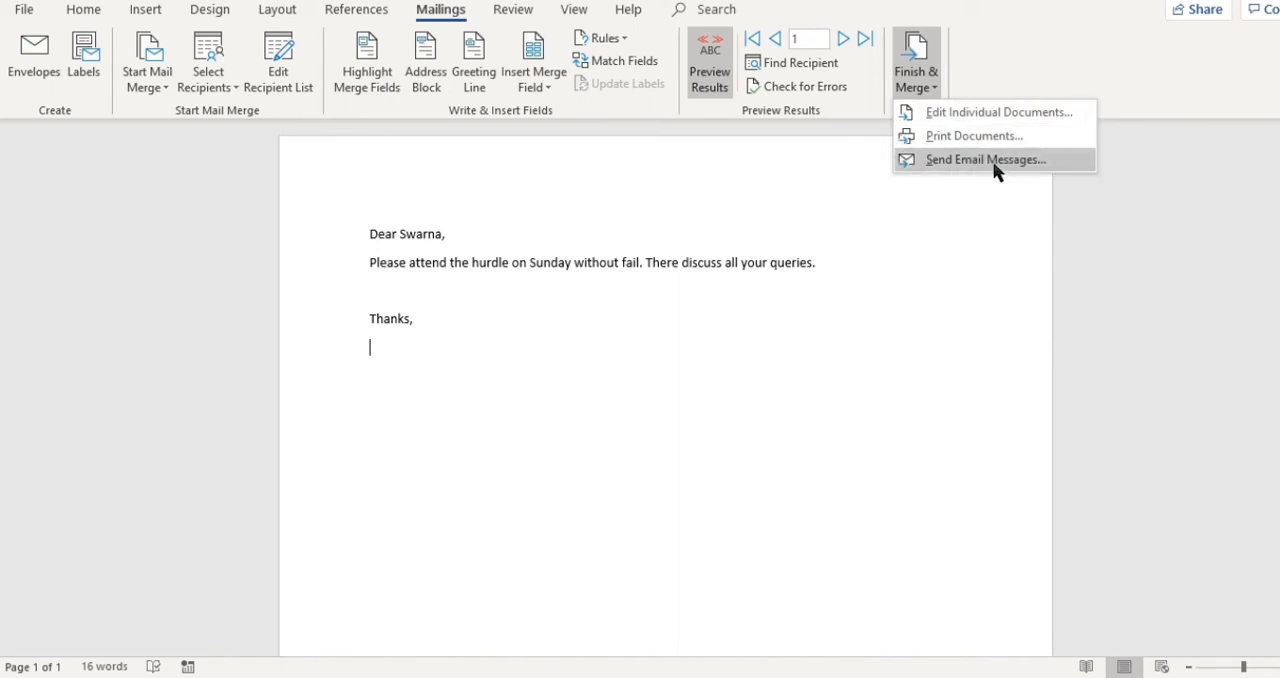
click(984, 113)
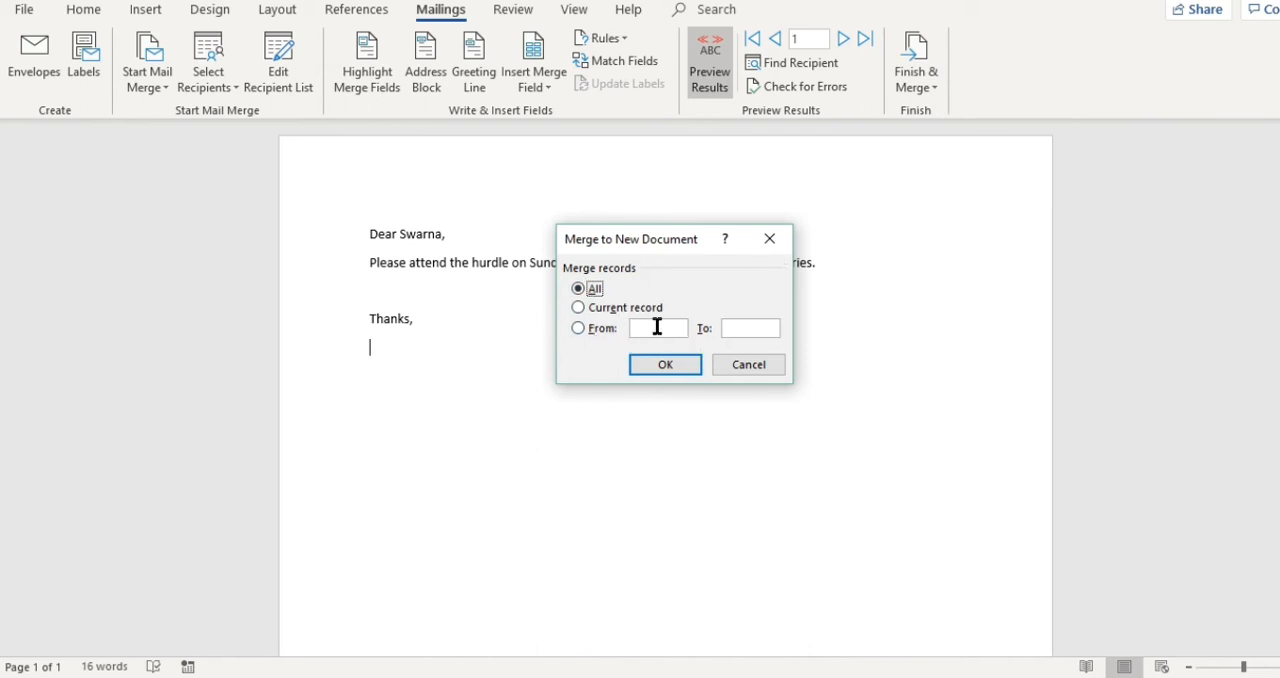
click(736, 328)
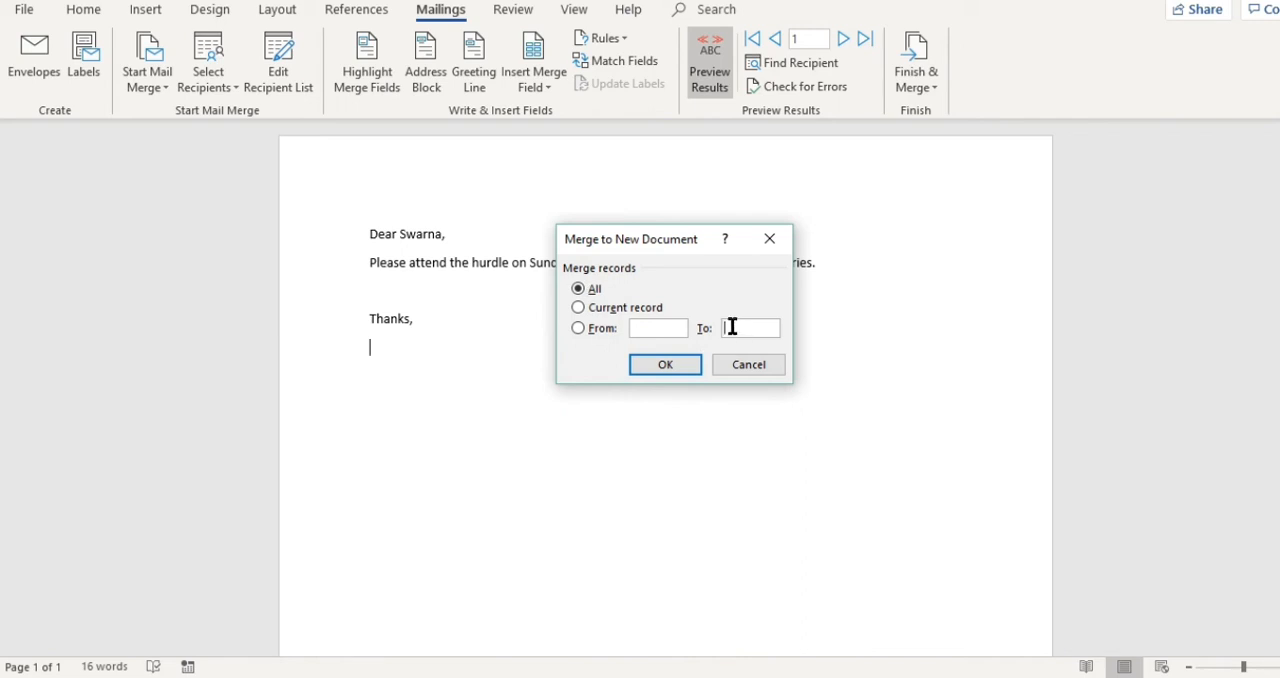
click(578, 308)
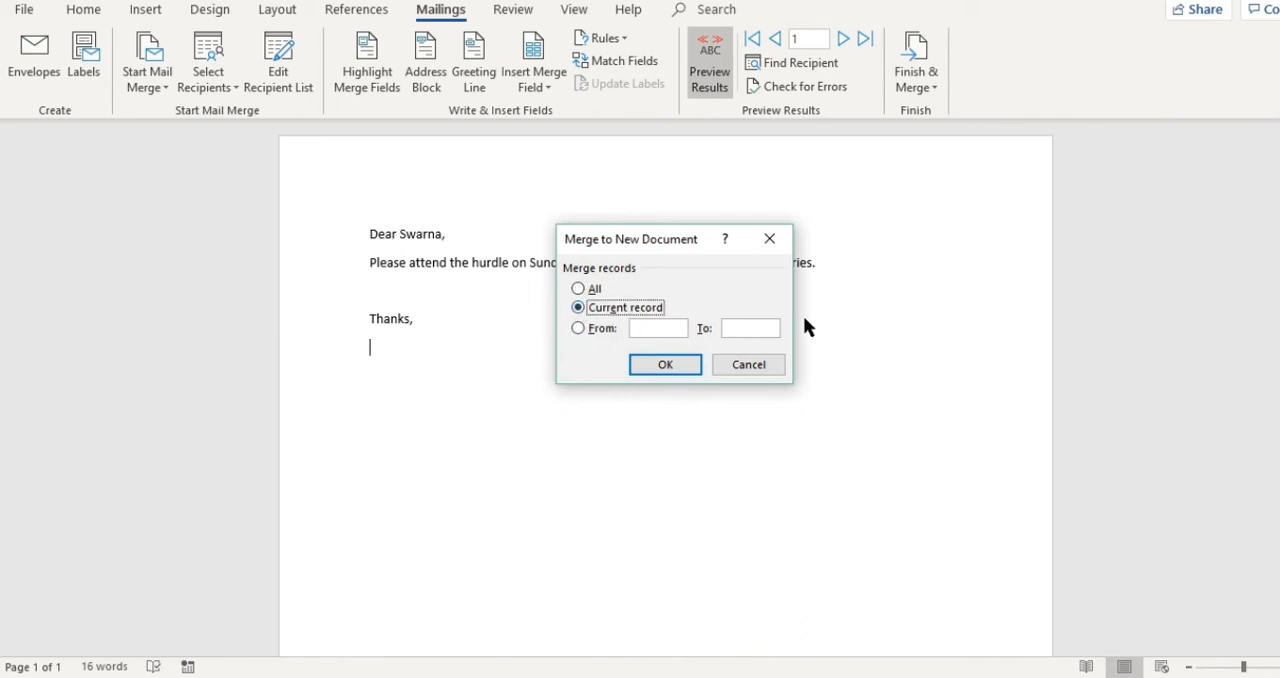
click(769, 238)
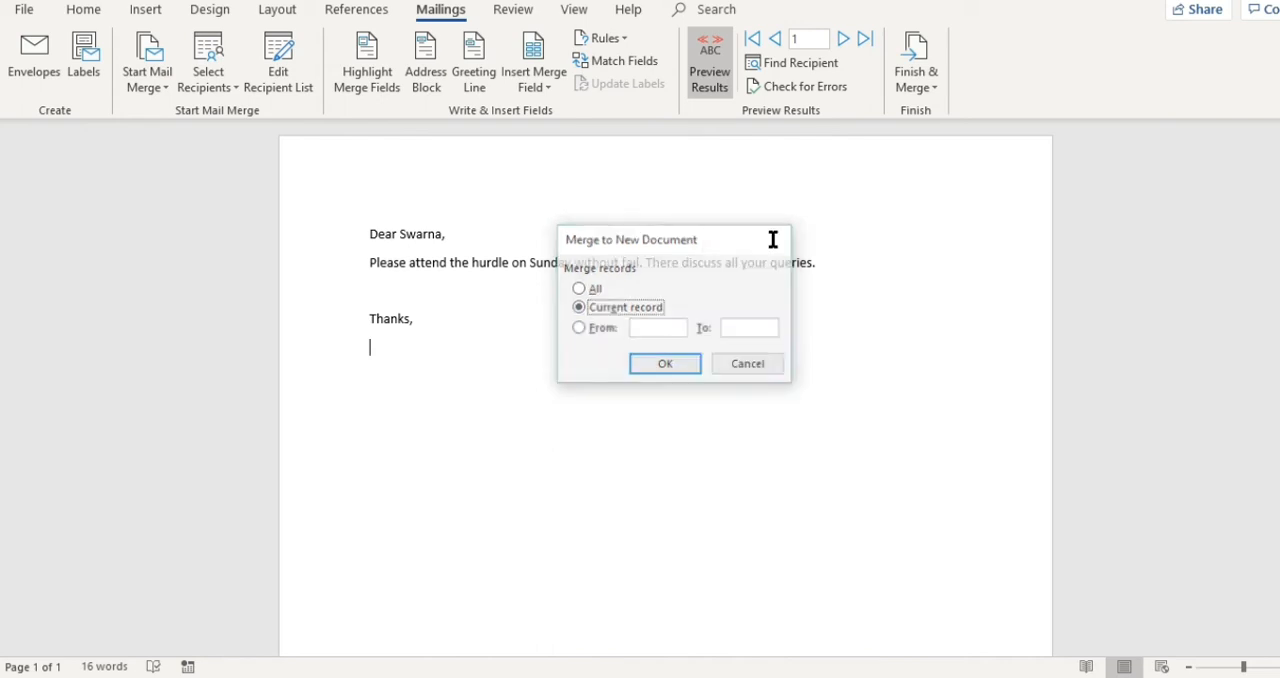
click(932, 90)
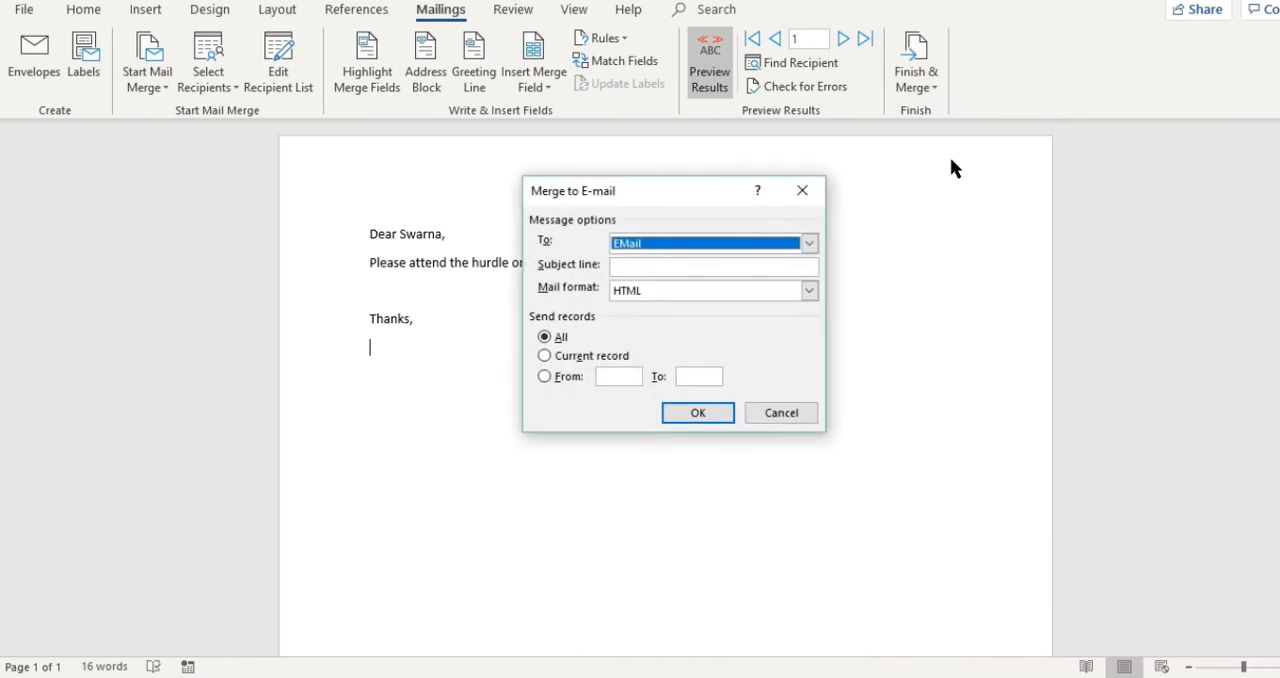
click(810, 243)
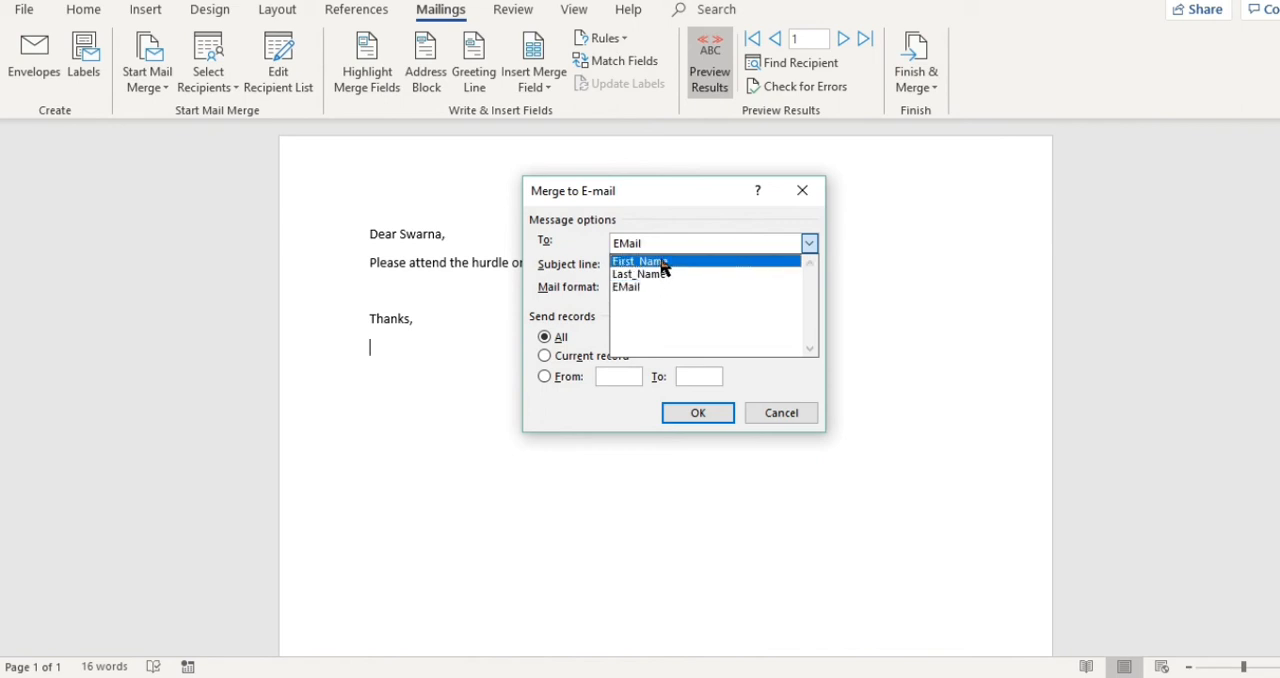
click(642, 287)
click(646, 264)
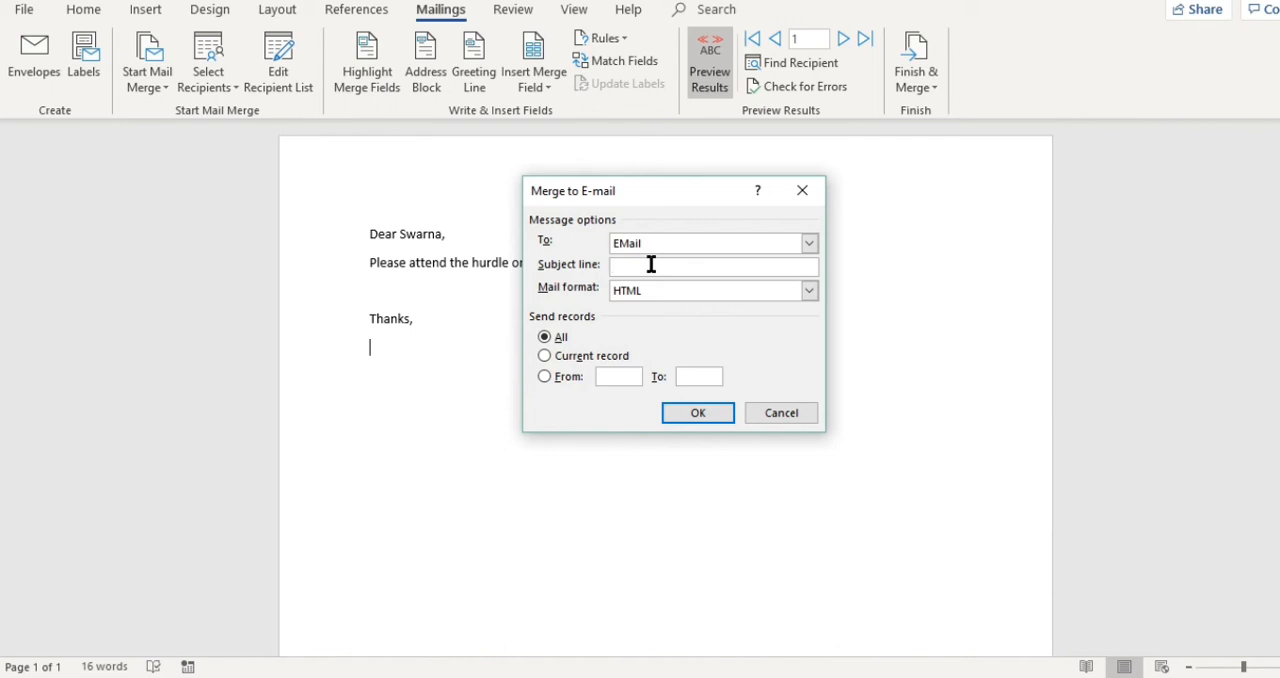
text(About Hurdle)
click(808, 292)
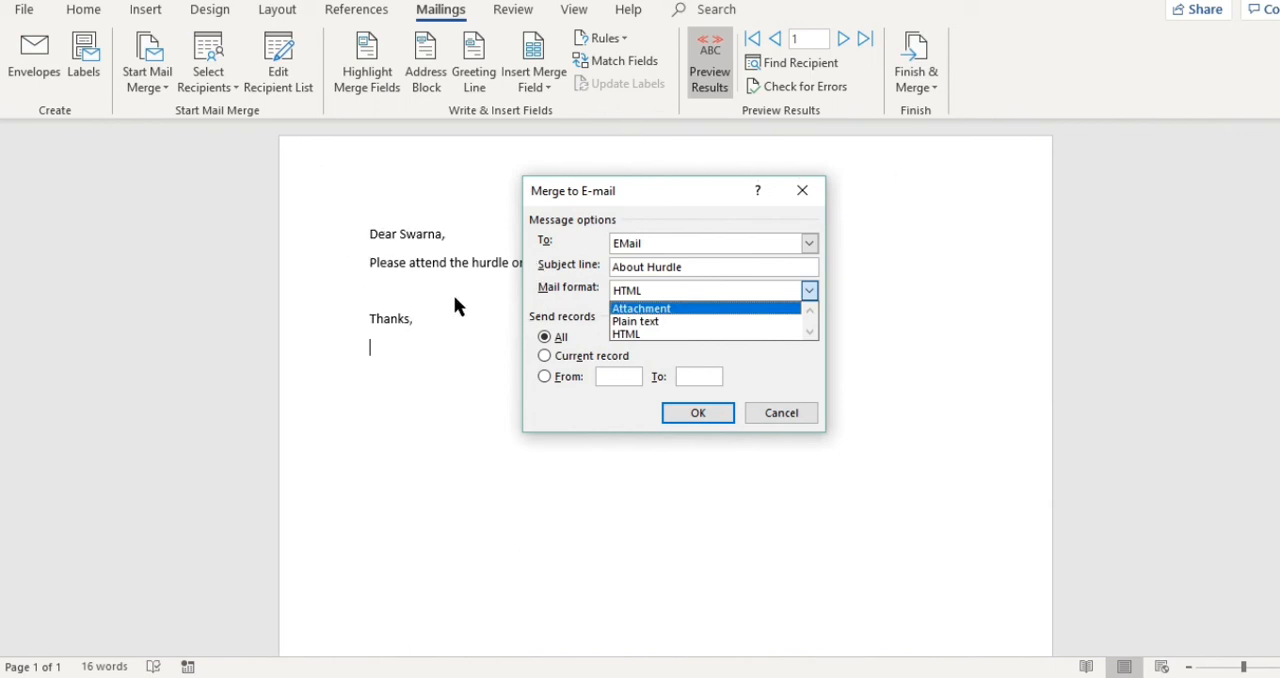
click(640, 336)
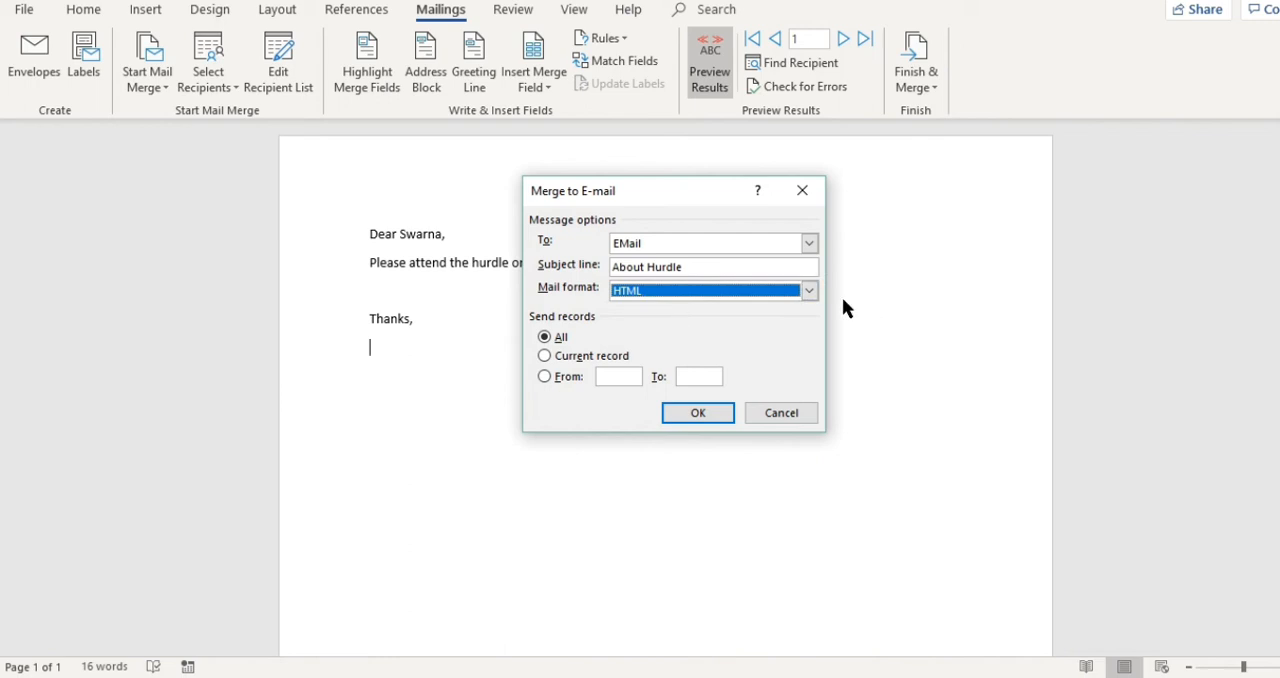
click(808, 290)
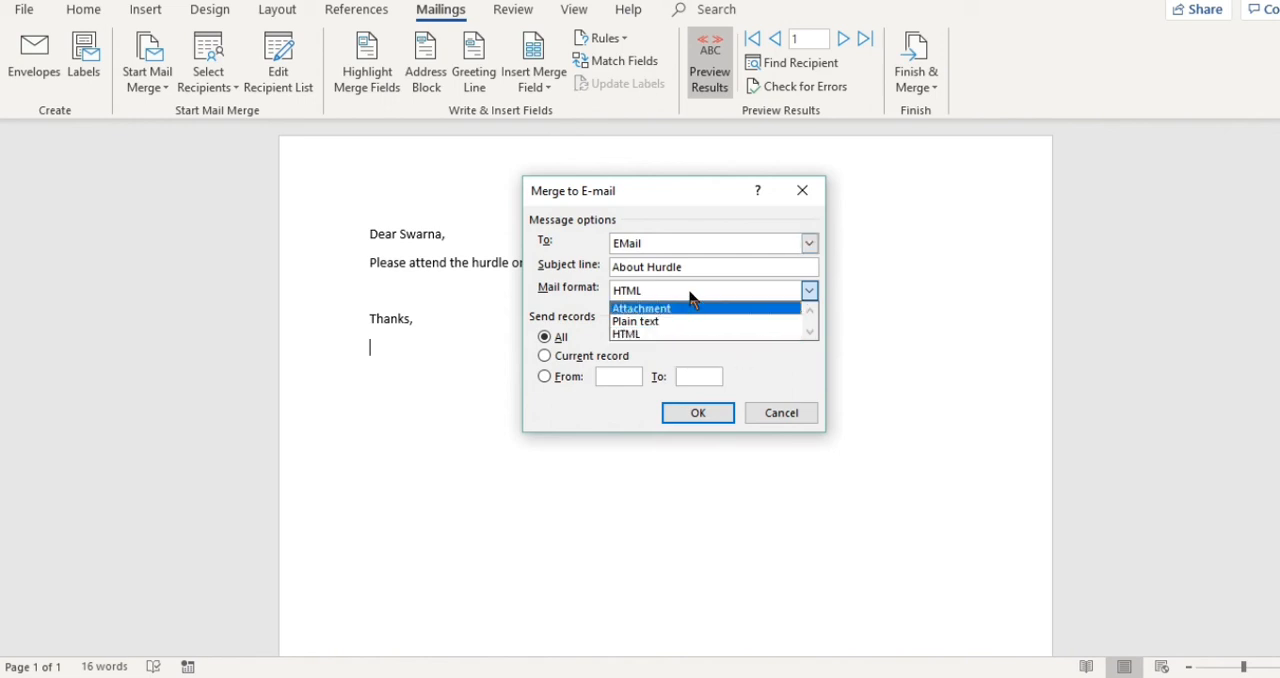
click(805, 189)
click(801, 417)
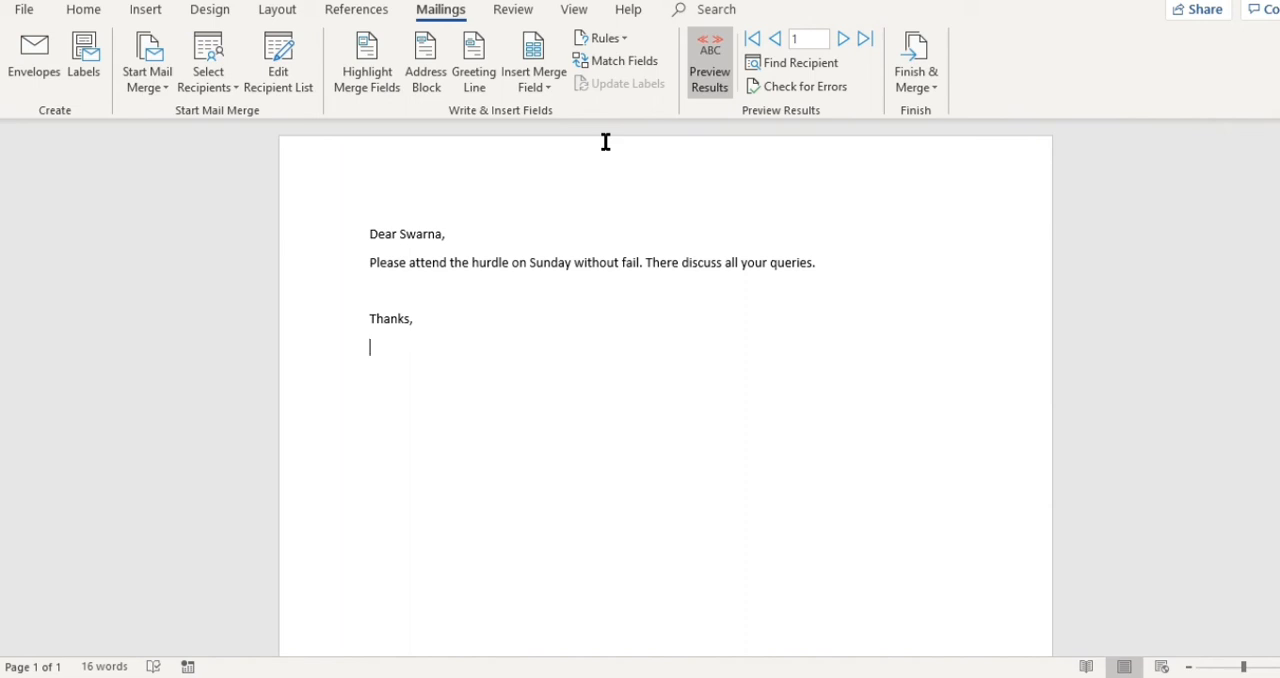
drag(318, 170, 798, 465)
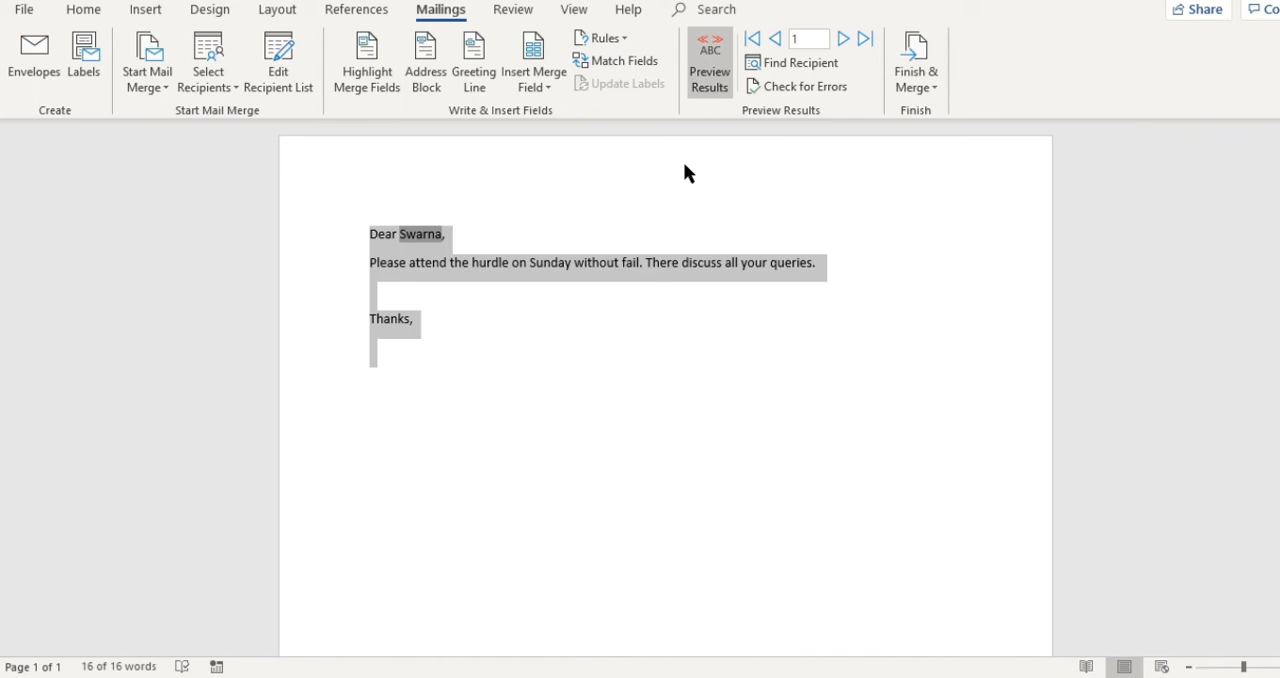
click(757, 349)
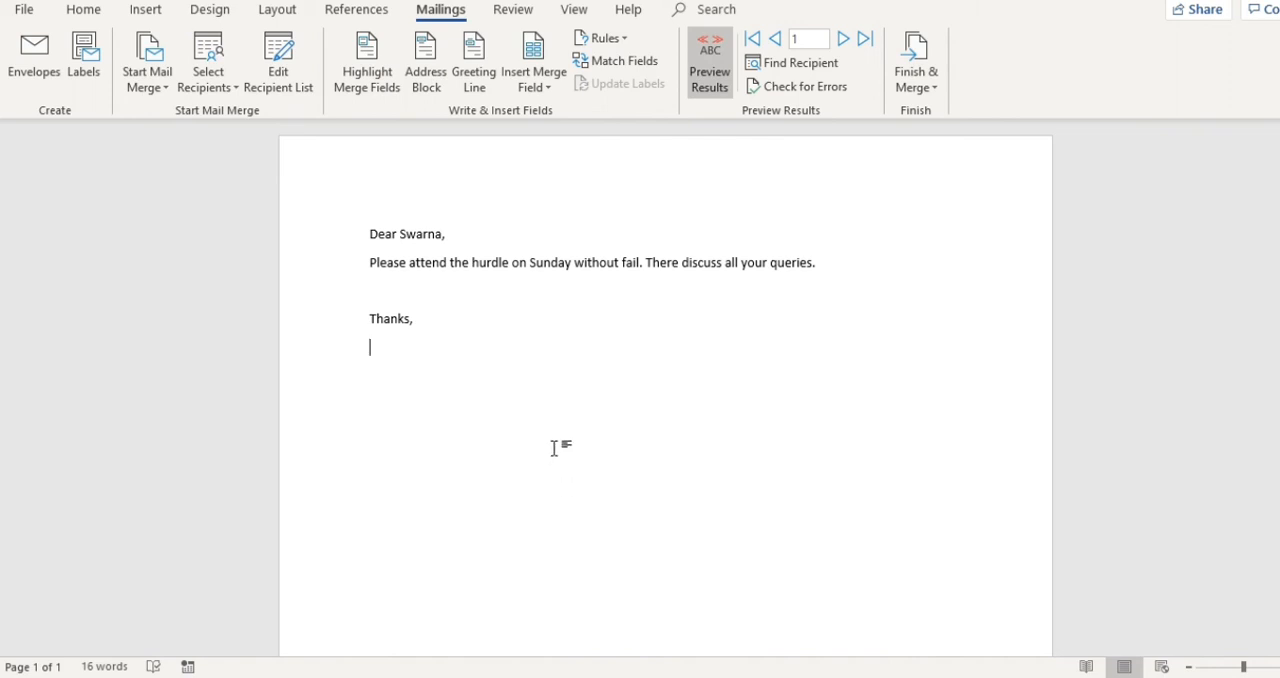
- Send the merged letter as HTML e-mail to all records, using the EMail field for the recipients and the subject "About Hurdle"
click(934, 89)
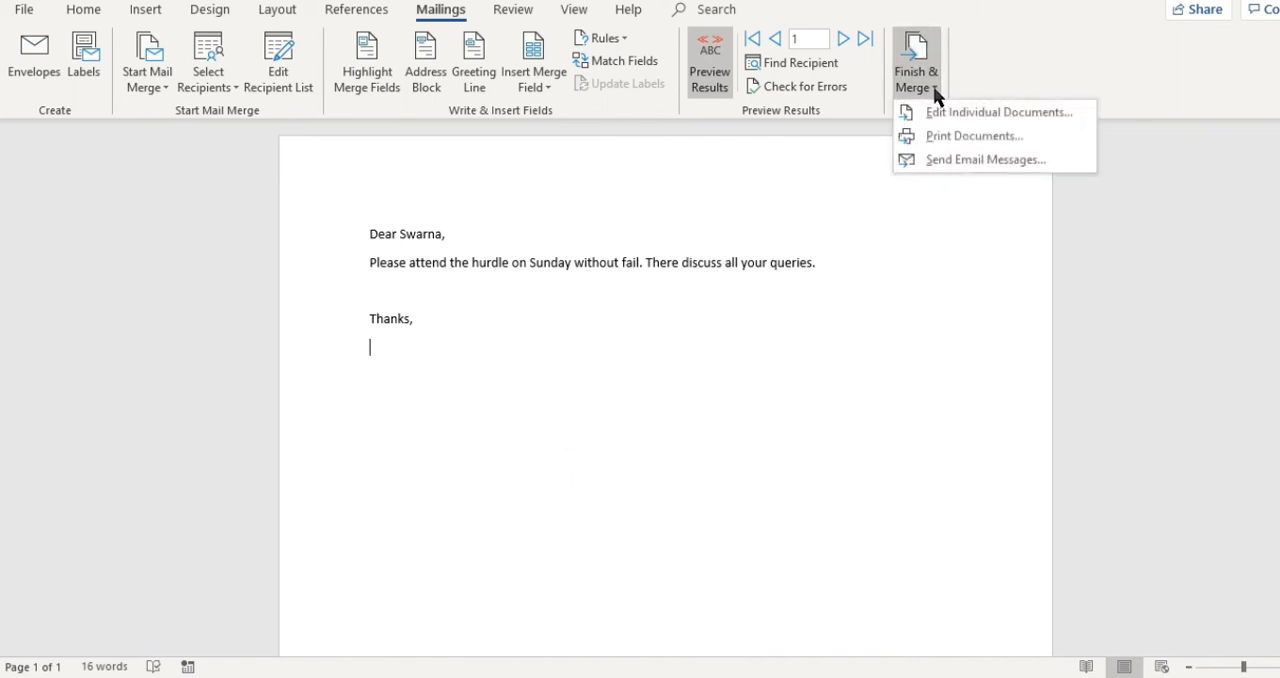
click(960, 159)
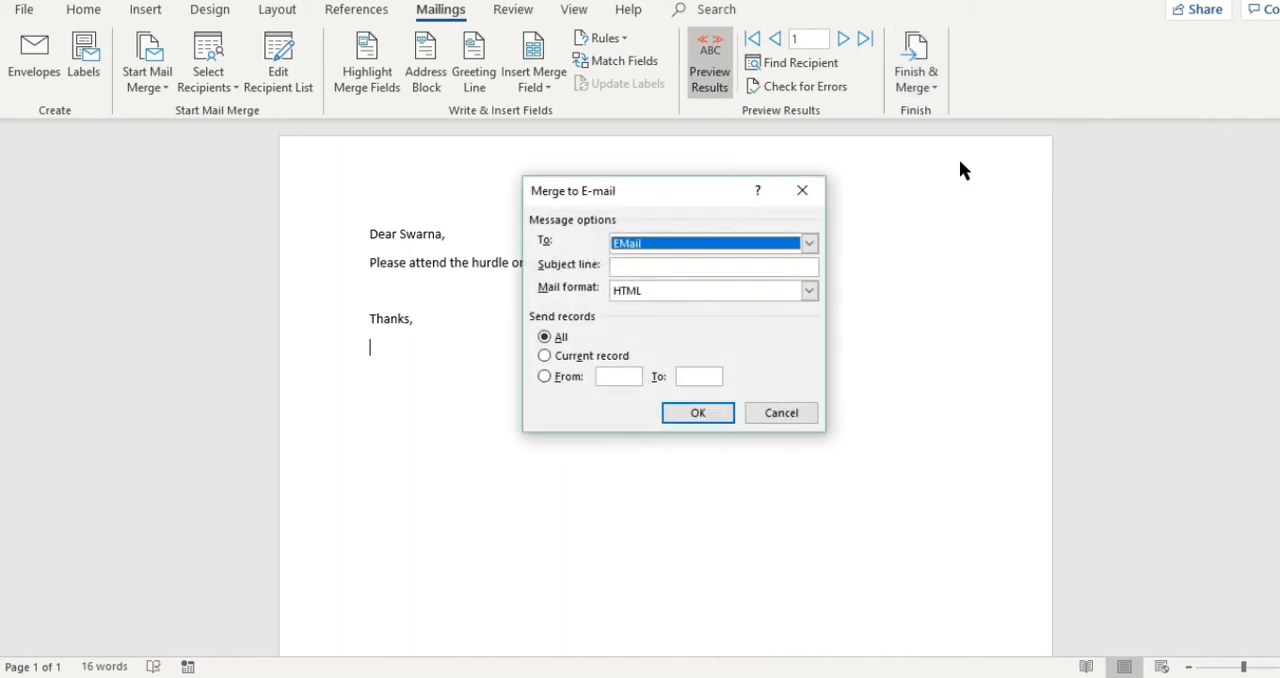
click(720, 266)
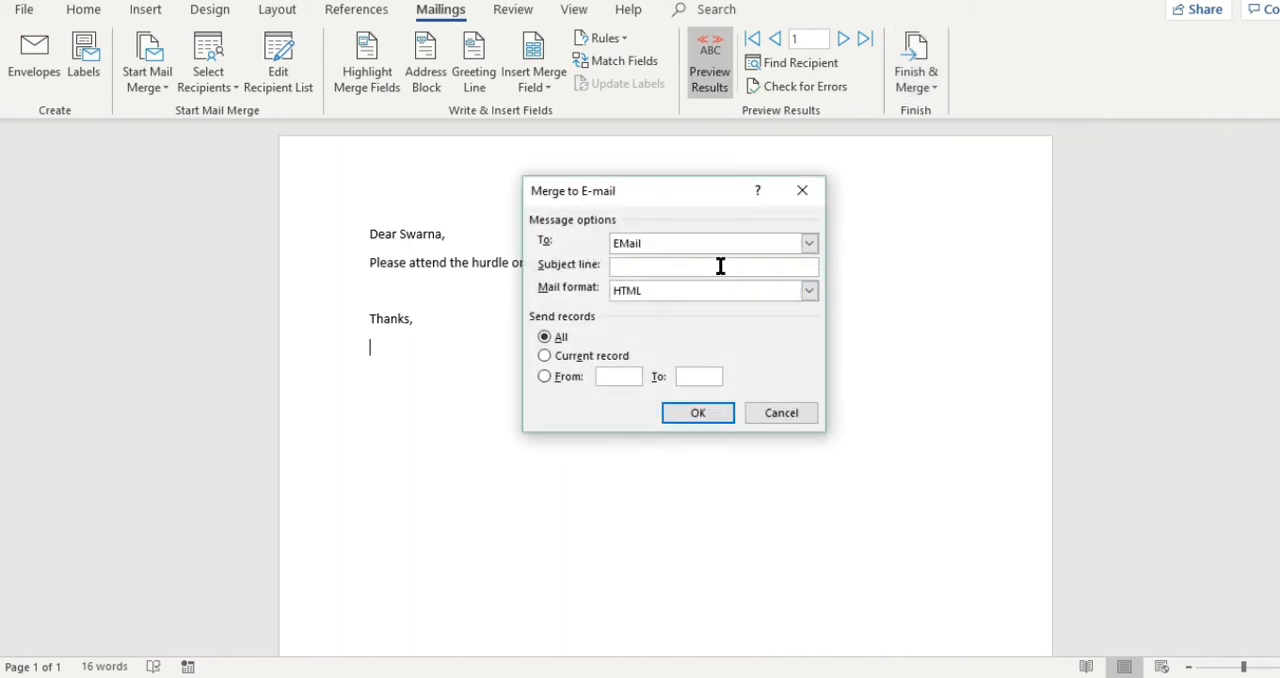
text(About hu)
key(BackSpace)
text(urdl)
key(BackSpace)
key(BackSpace)
key(BackSpace)
key(BackSpace)
key(BackSpace)
text(Hurdle)
click(697, 413)
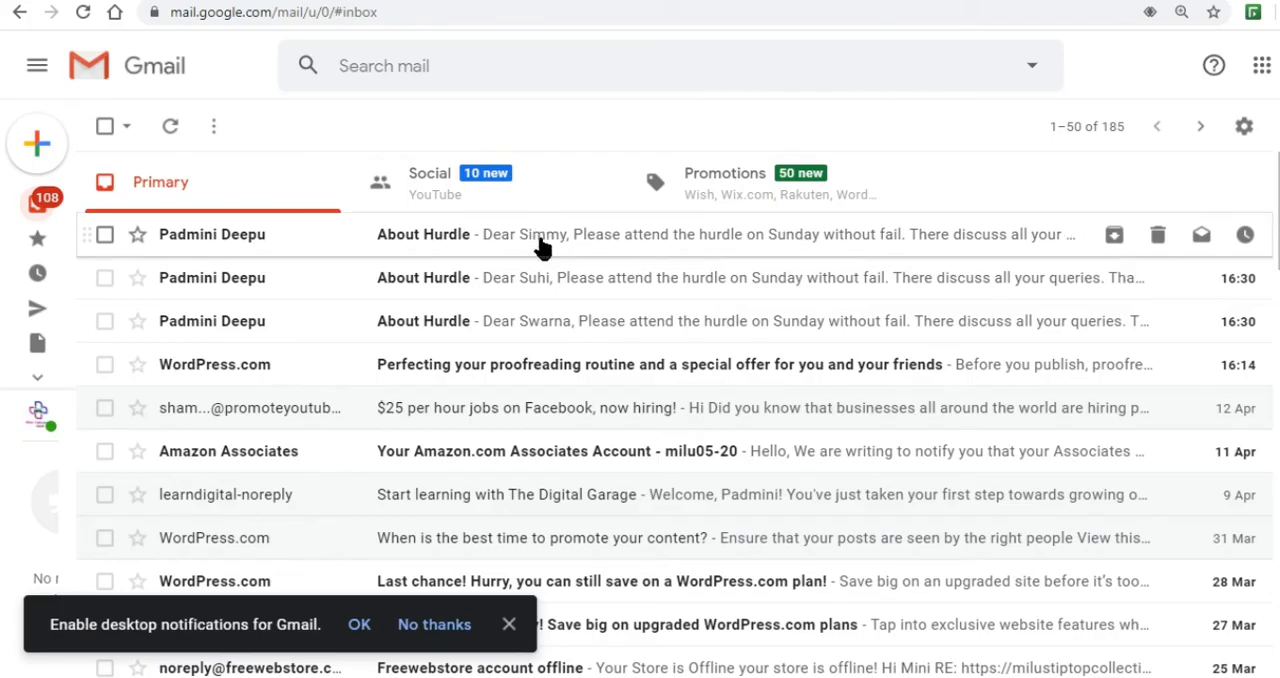
- In the Gmail inbox, read the two newest "About Hurdle" messages to check their personalised greetings, and return to the inbox
click(542, 254)
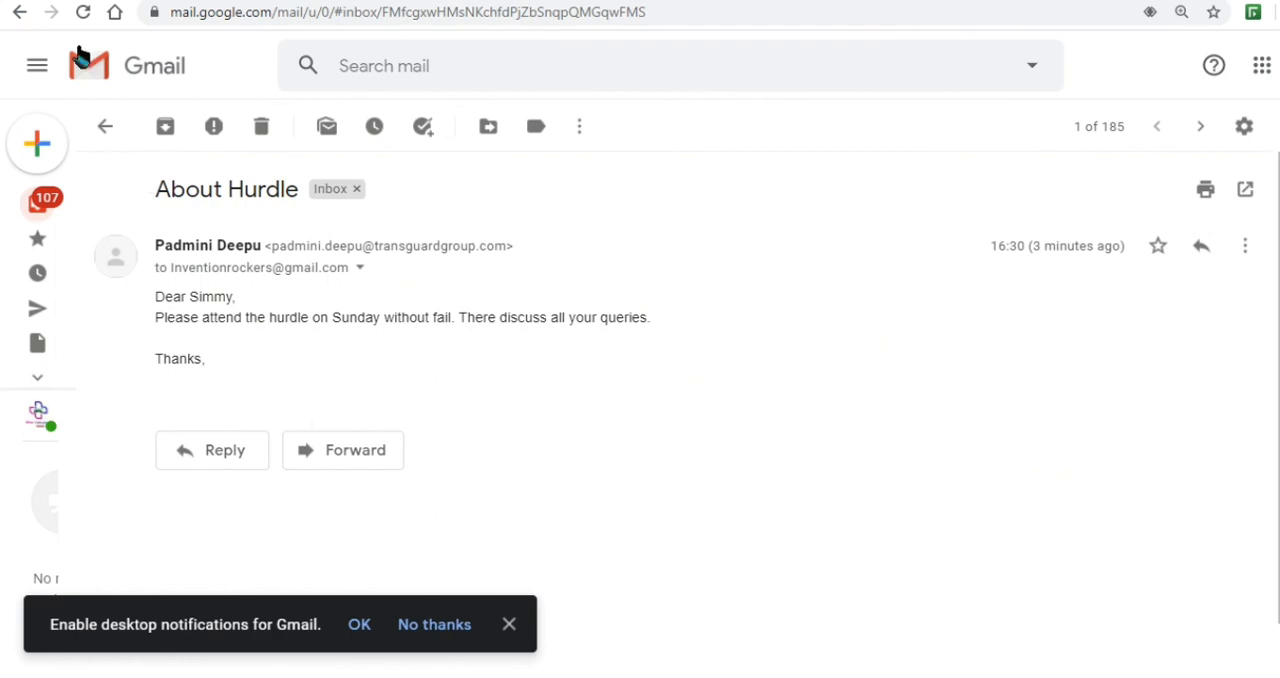
click(19, 12)
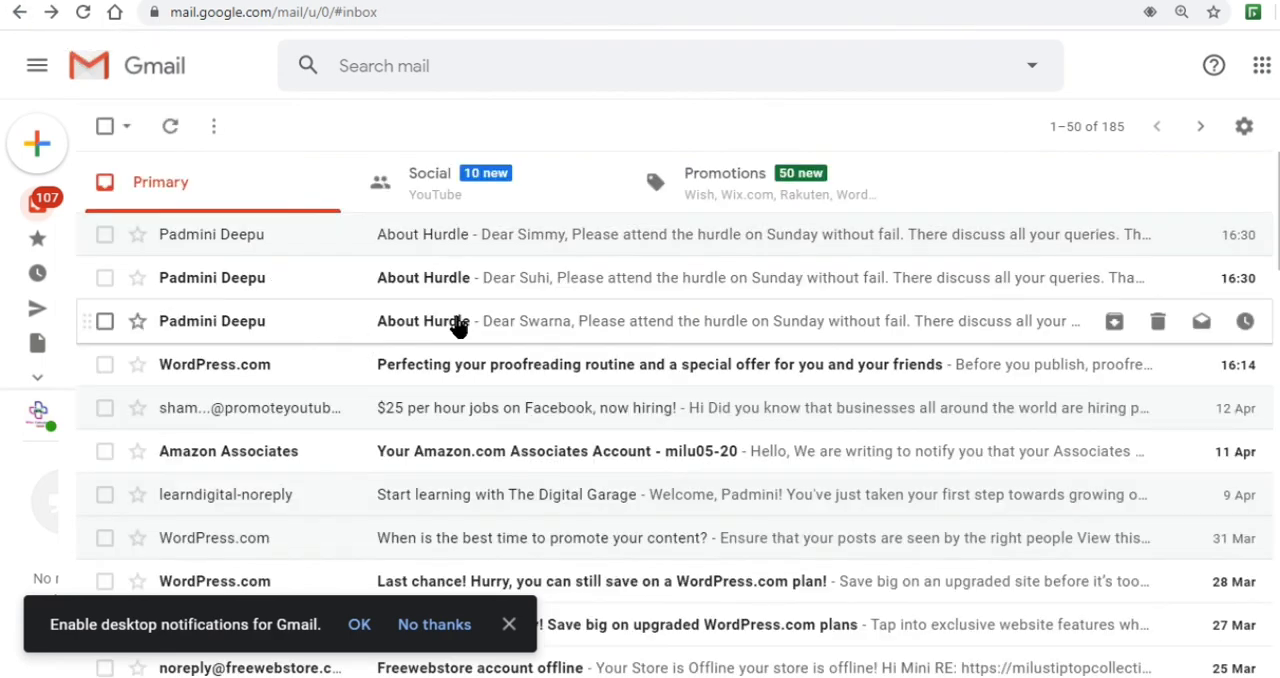
click(466, 285)
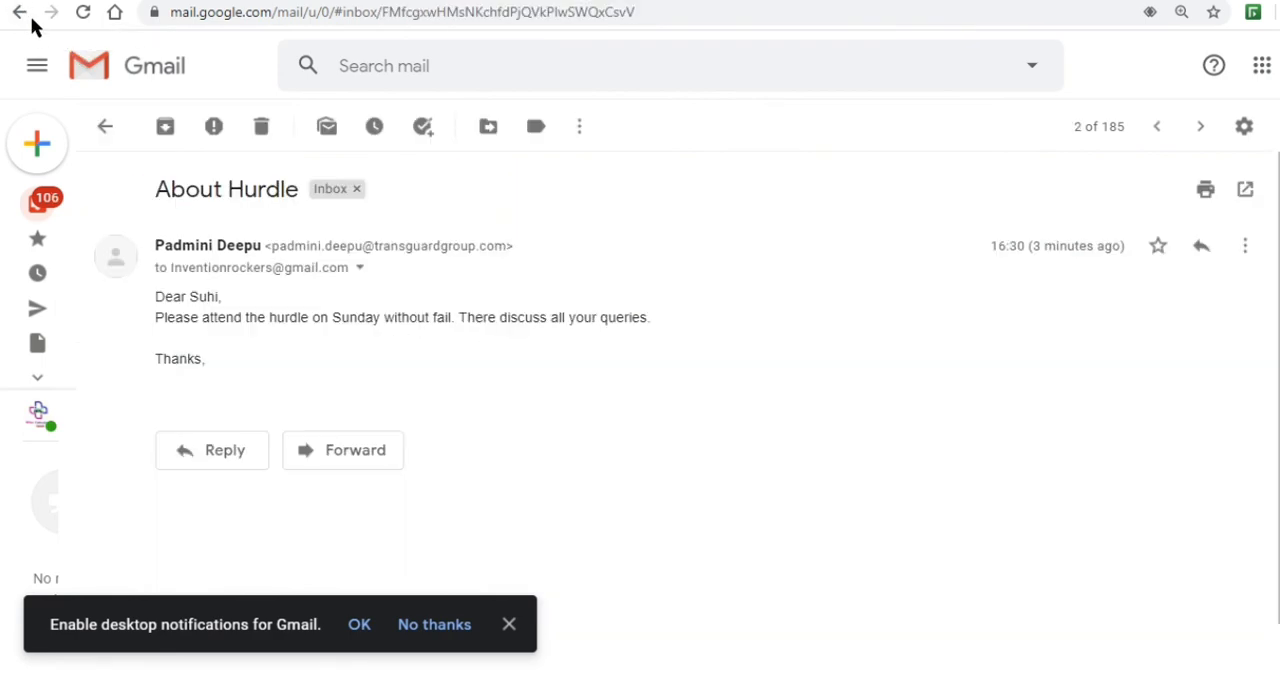
click(19, 12)
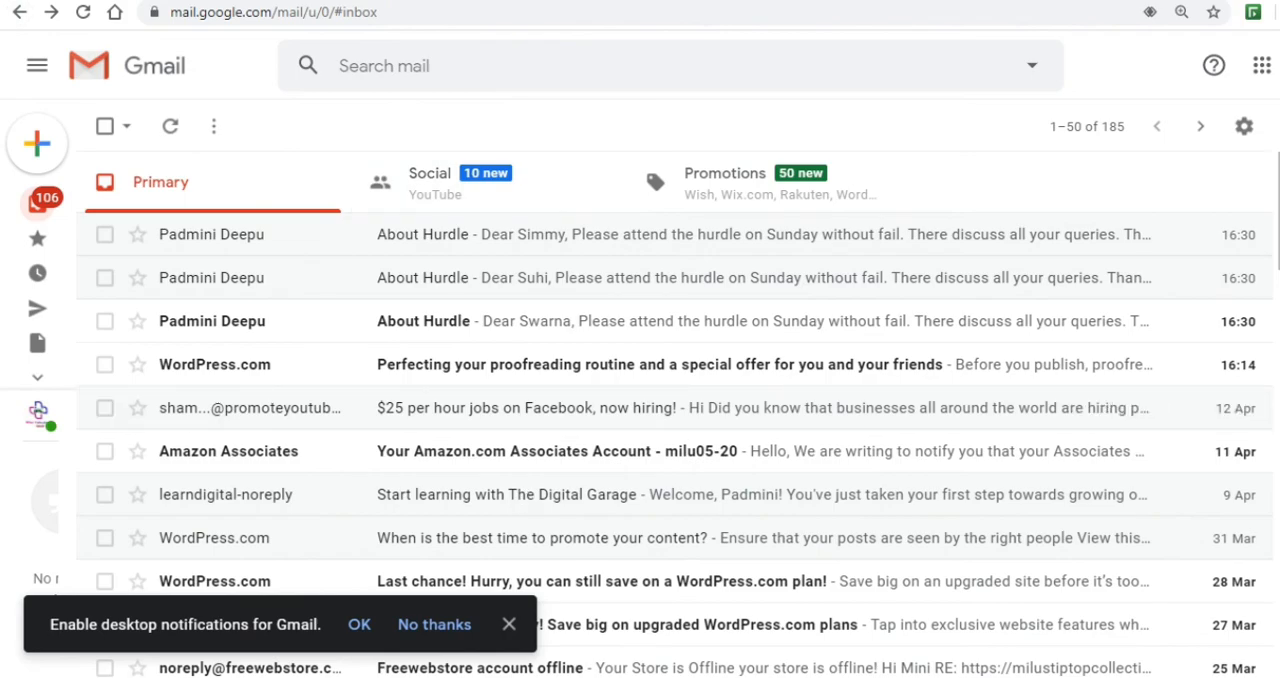